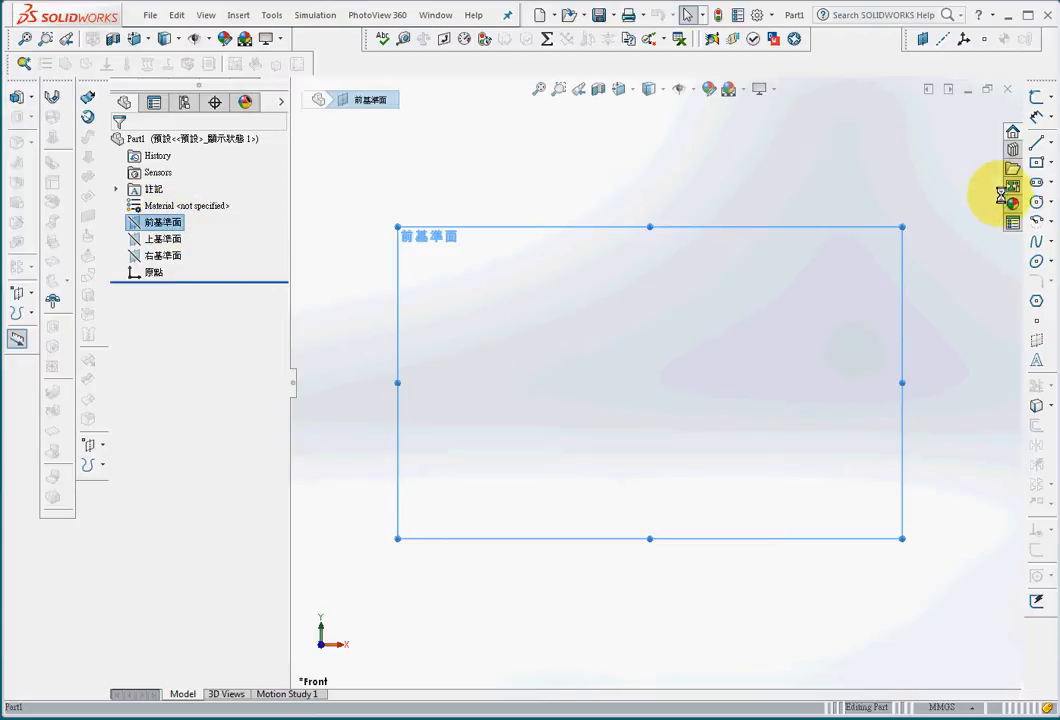
- Start a sketch on the front plane and draw a centre rectangle about 123 mm wide from the origin
click(1037, 97)
click(1037, 162)
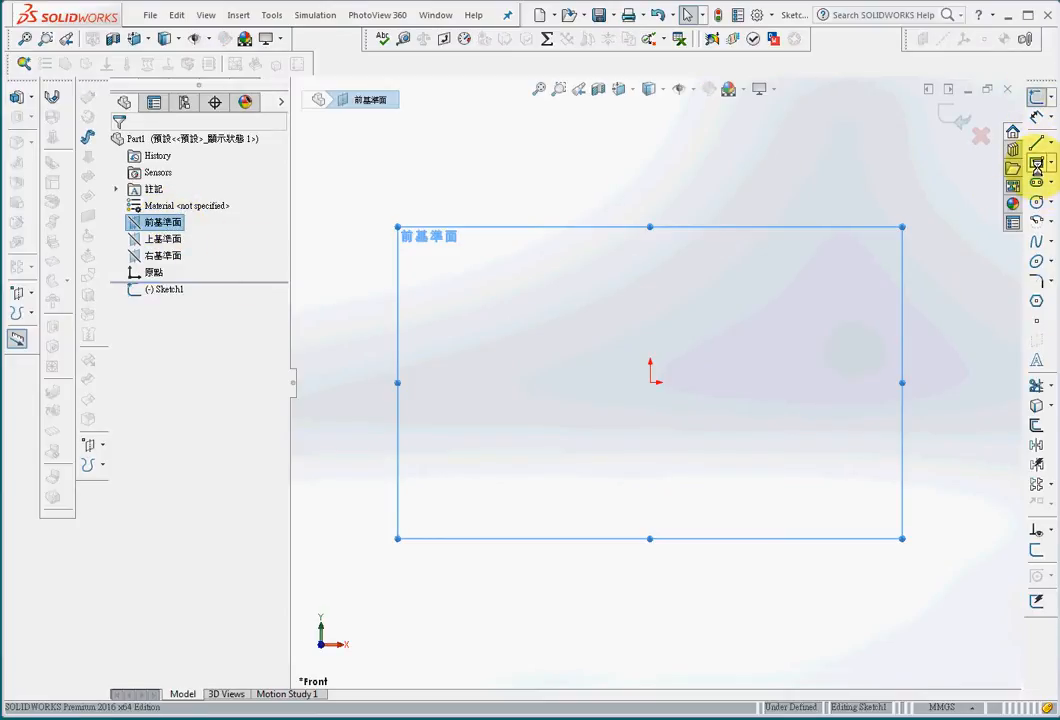
mouse_move(649, 383)
mouse_down()
mouse_move(769, 367)
mouse_move(824, 308)
mouse_up()
- Dimension the rectangle to 300 mm wide and 100 mm high
click(1036, 116)
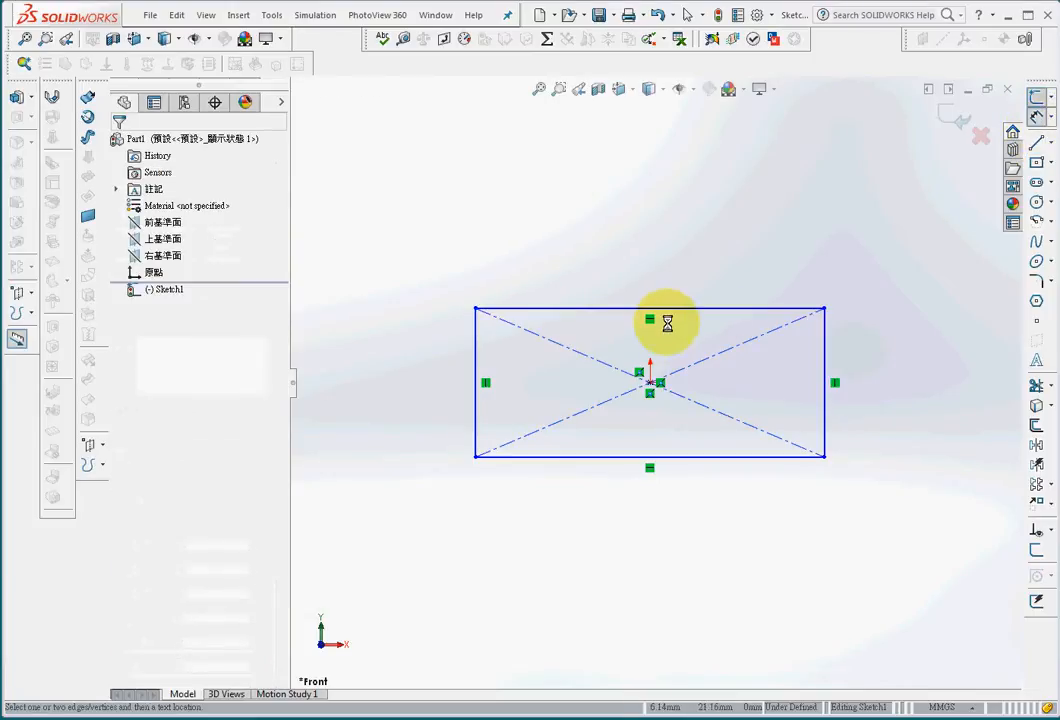
click(674, 309)
click(647, 277)
text(300)
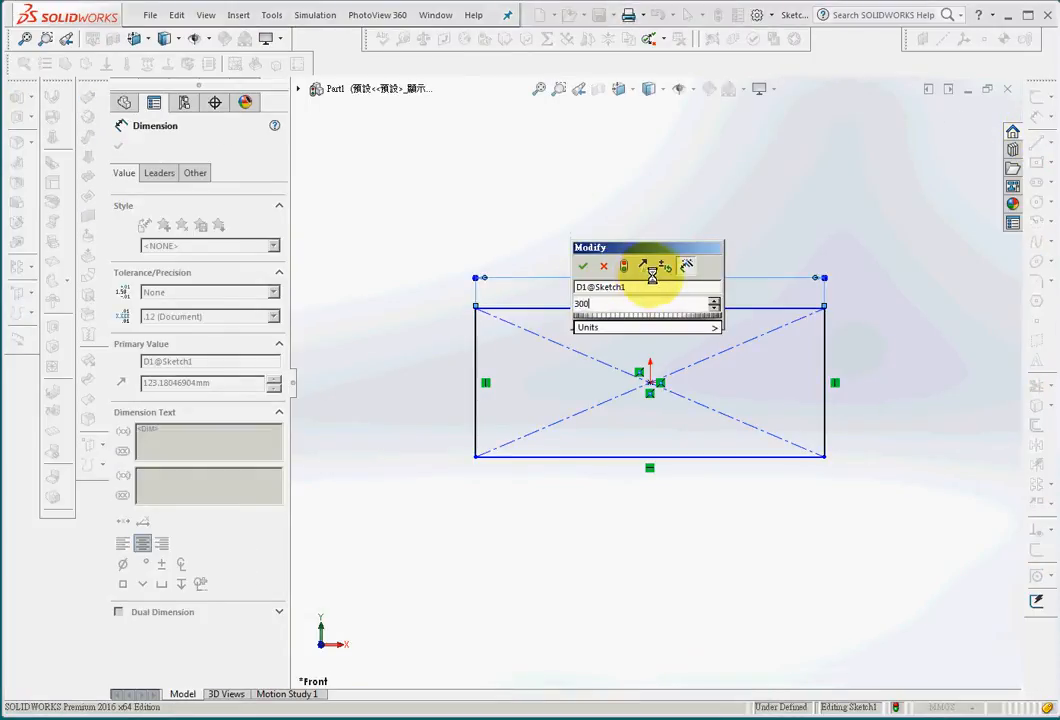
key(Return)
click(824, 384)
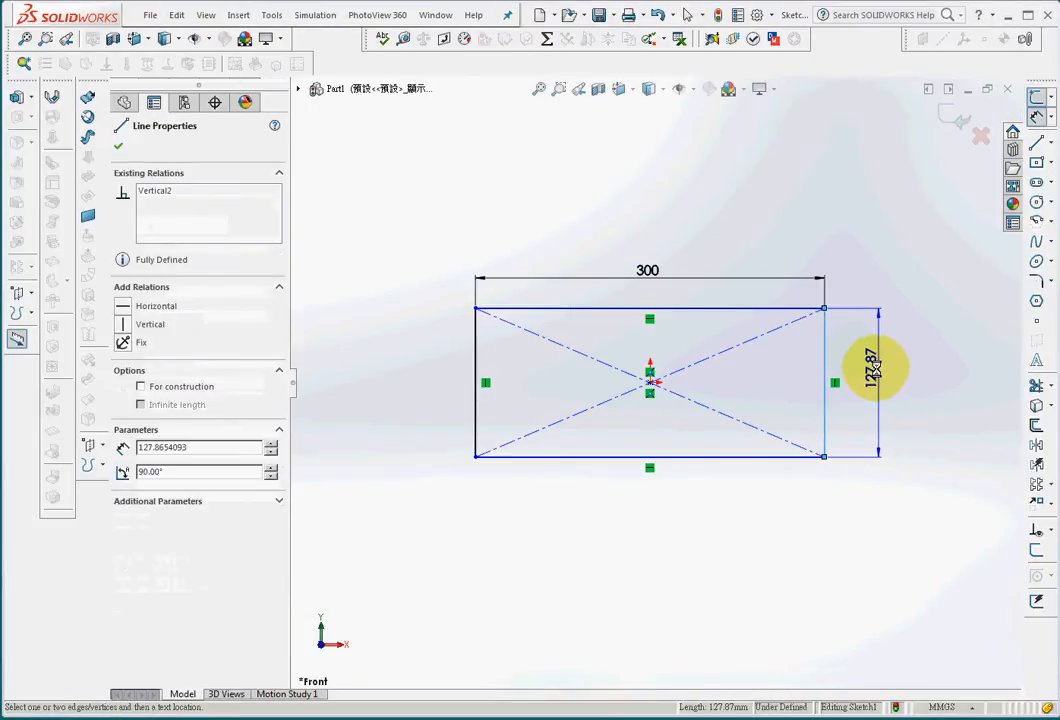
click(867, 374)
text(100)
key(Return)
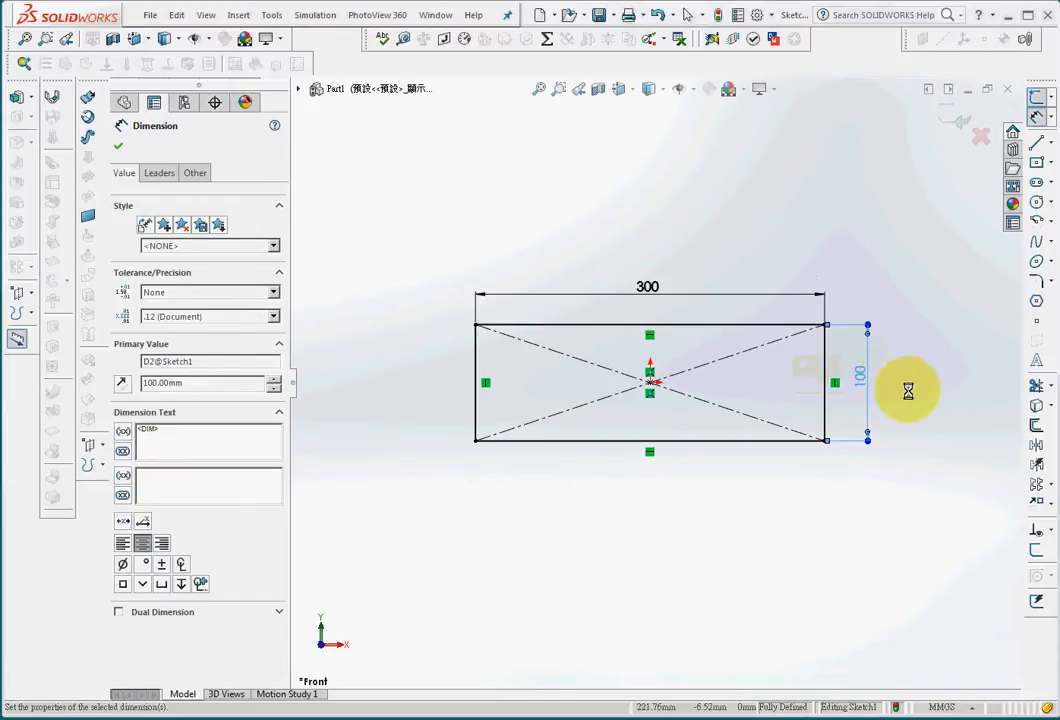
- Sketch a circle centred on the origin inside the rectangle and dimension its diameter to 40 mm
click(1036, 201)
click(650, 382)
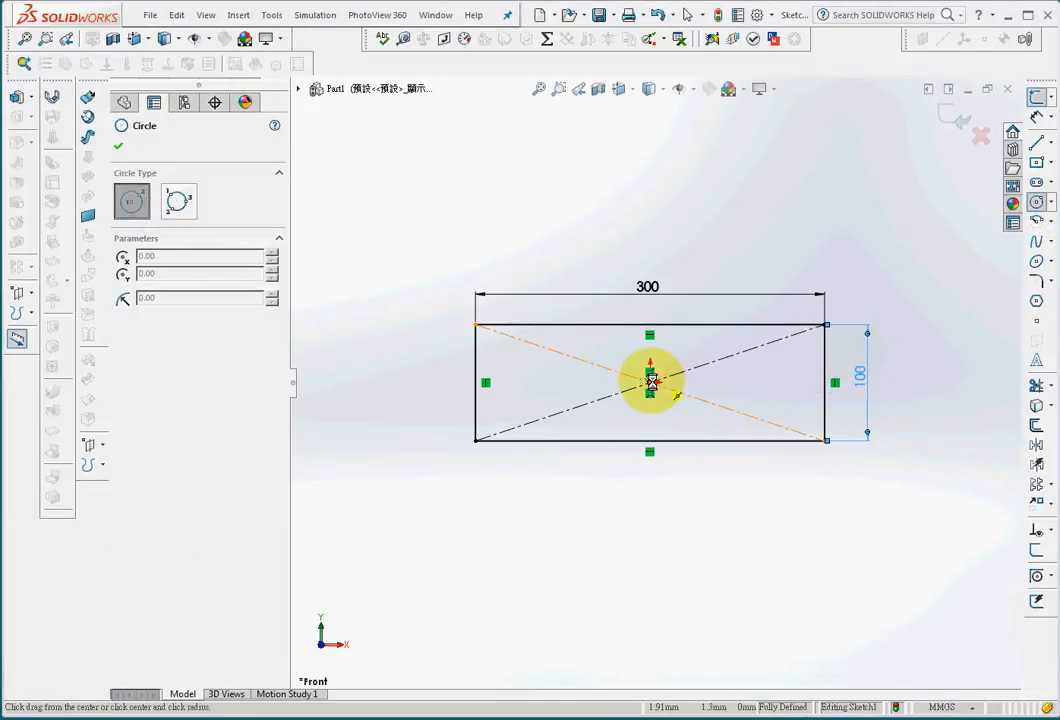
click(673, 382)
click(1037, 97)
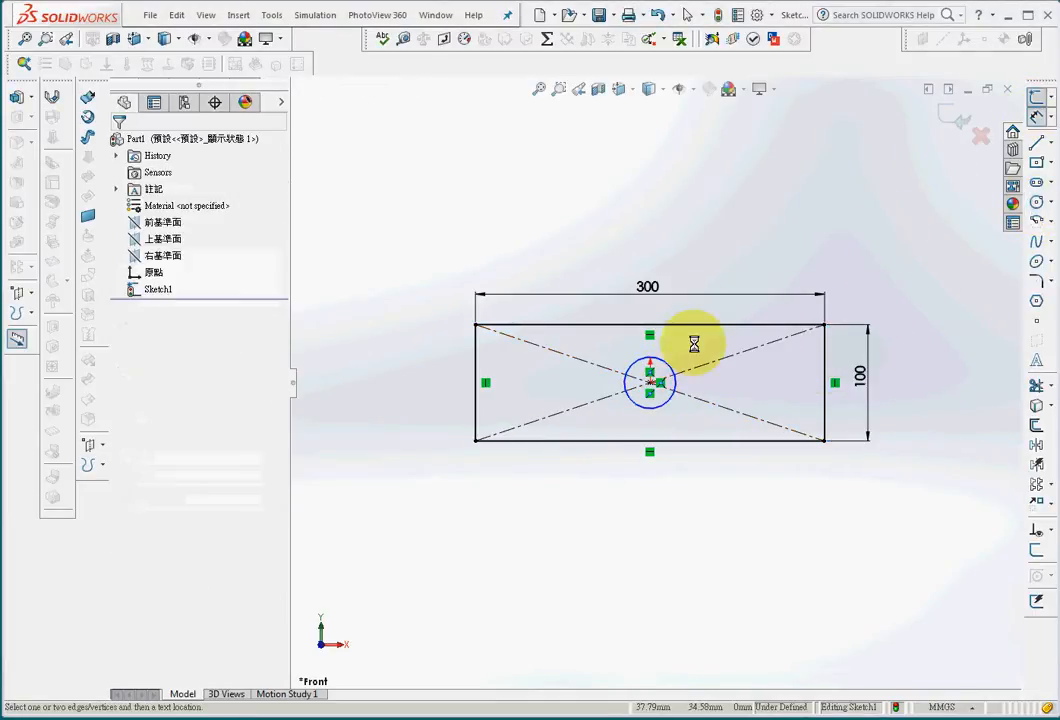
click(667, 367)
click(732, 258)
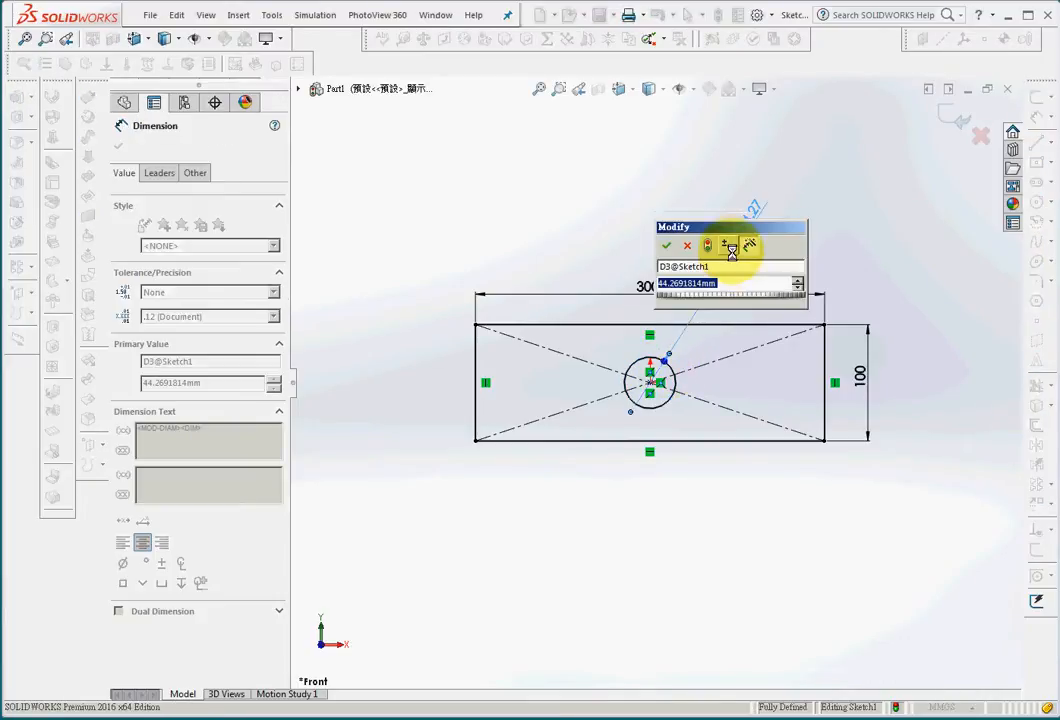
text(40)
key(Return)
click(786, 255)
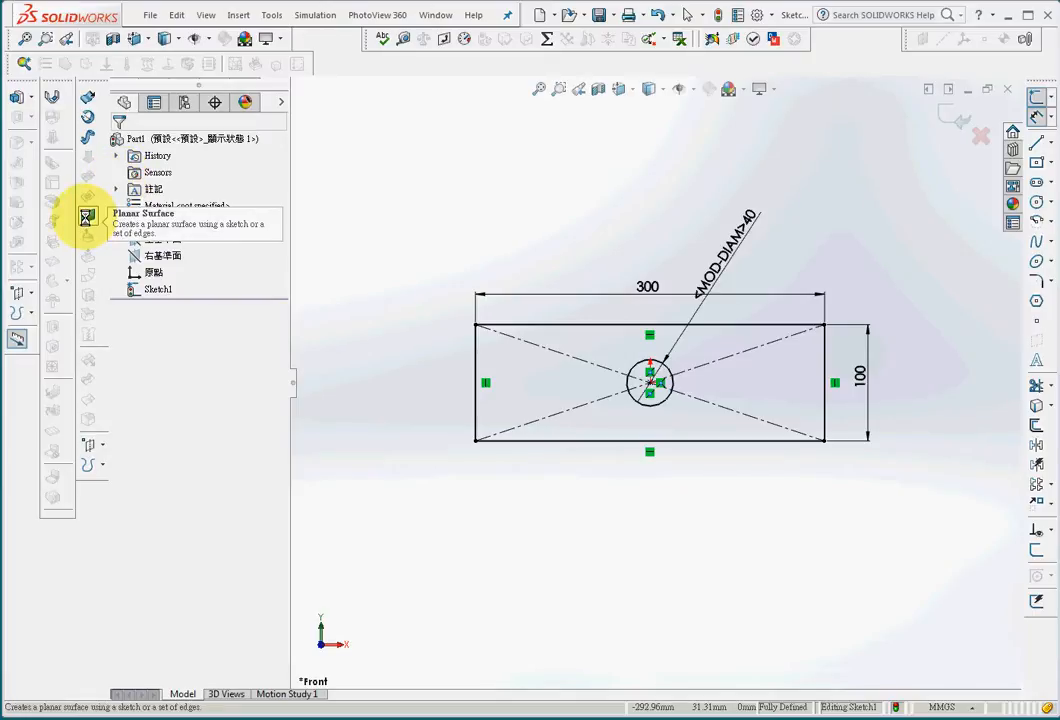
- Create a planar surface from the current sketch and save the part on the desktop as Part1
click(86, 216)
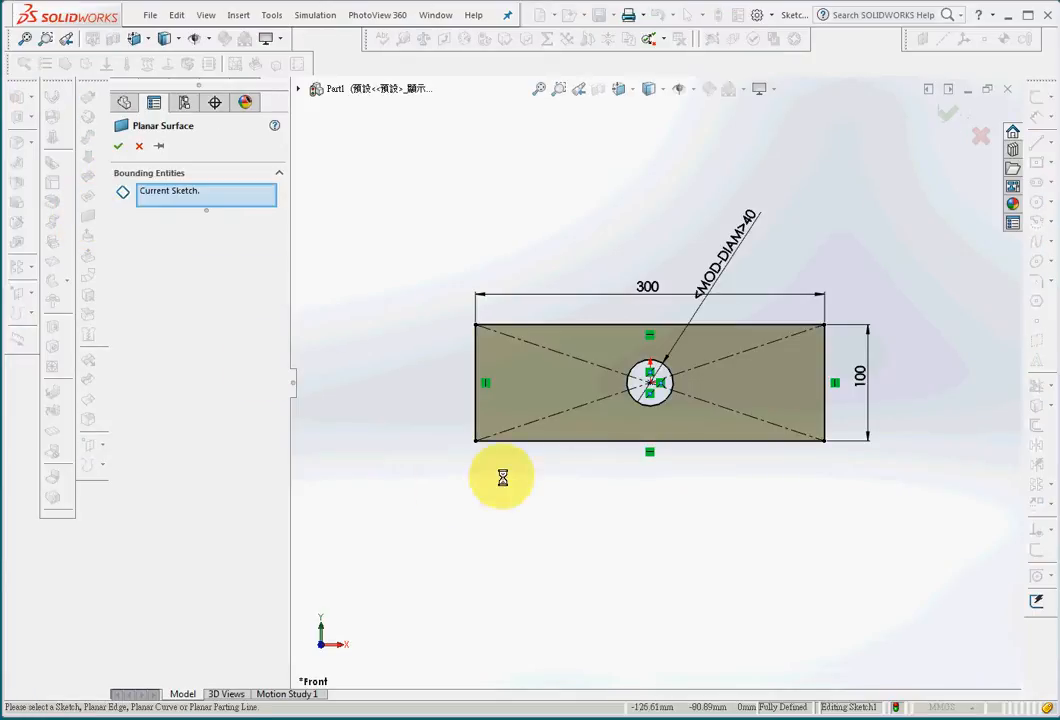
mouse_move(502, 474)
middle_down()
mouse_move(563, 512)
mouse_move(504, 566)
mouse_move(510, 560)
middle_up()
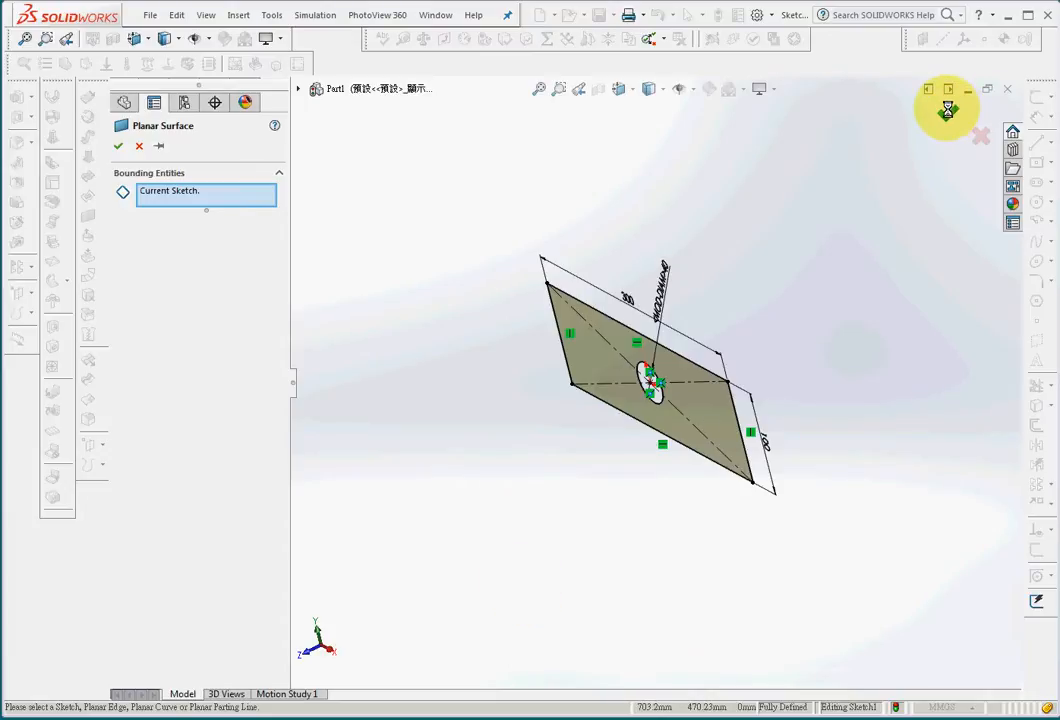
click(947, 109)
mouse_move(786, 433)
middle_down()
mouse_move(670, 480)
mouse_move(738, 225)
mouse_move(618, 268)
mouse_move(677, 182)
mouse_move(736, 343)
mouse_move(639, 440)
mouse_move(741, 305)
middle_up()
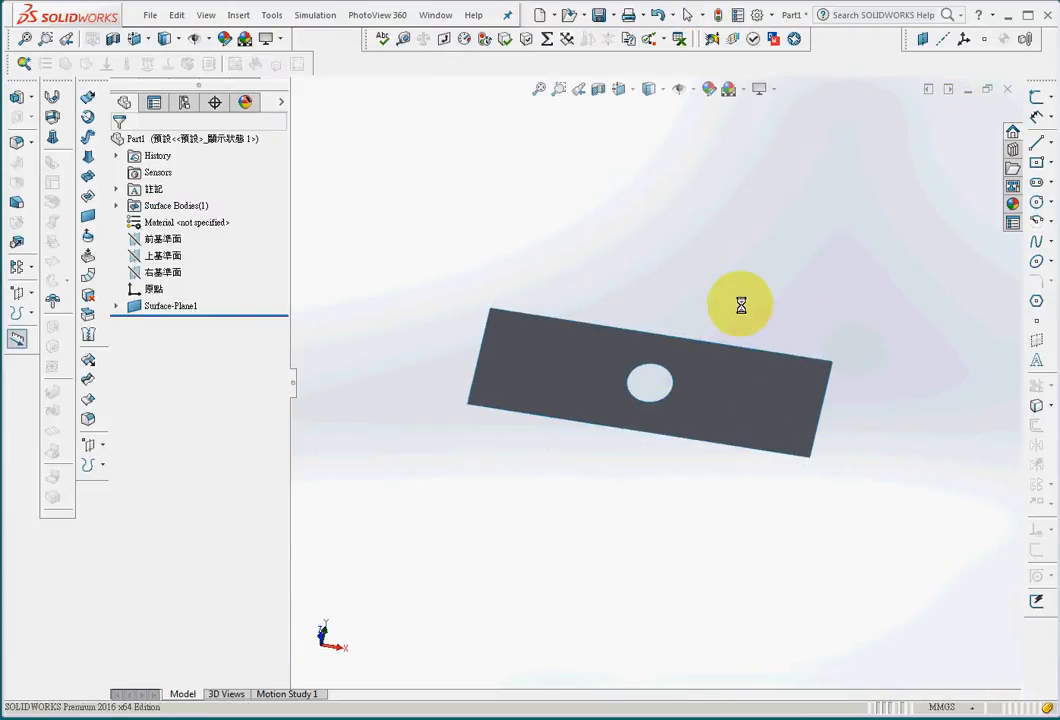
click(598, 14)
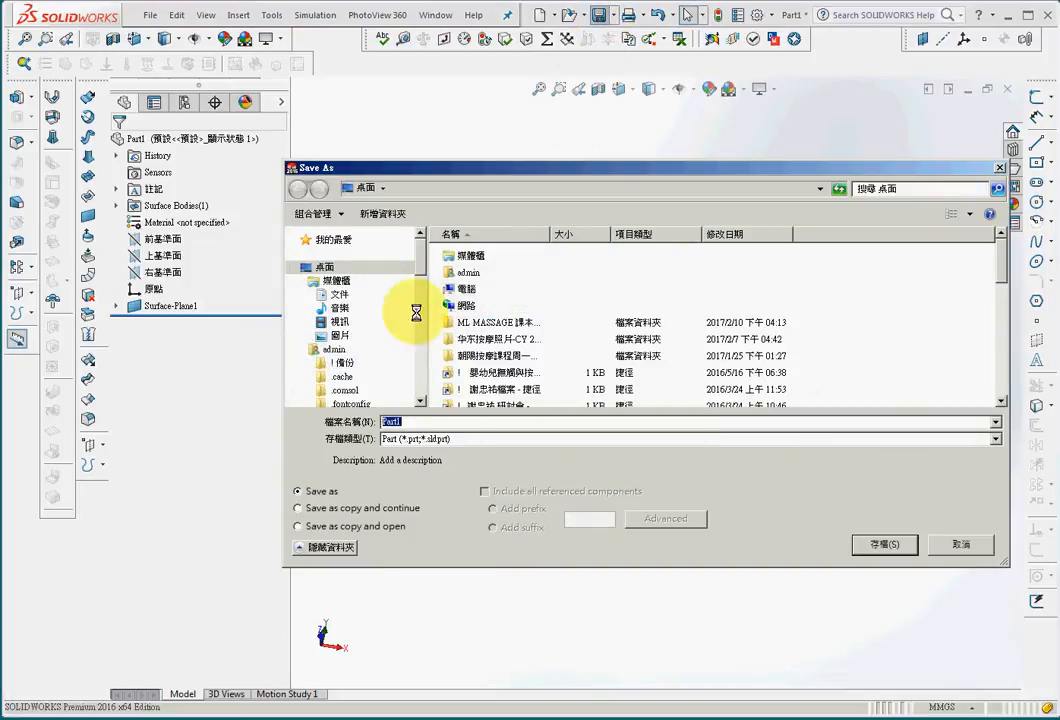
click(872, 548)
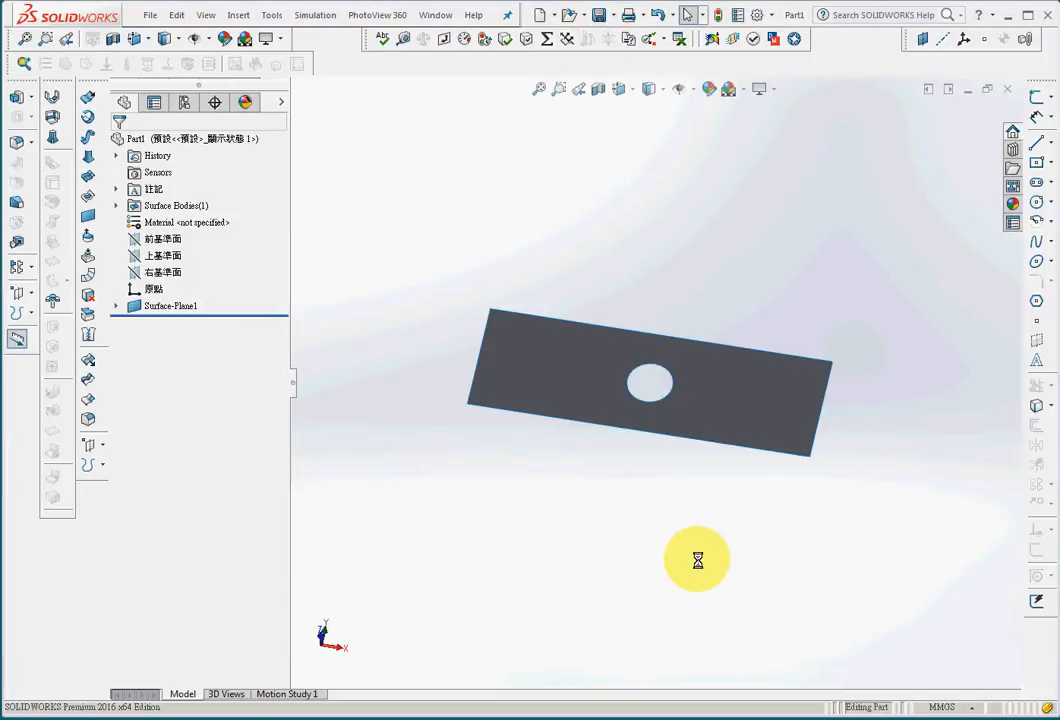
- Undock the Simulation toolbar over the graphics area and create a static study named Static 1
click(539, 90)
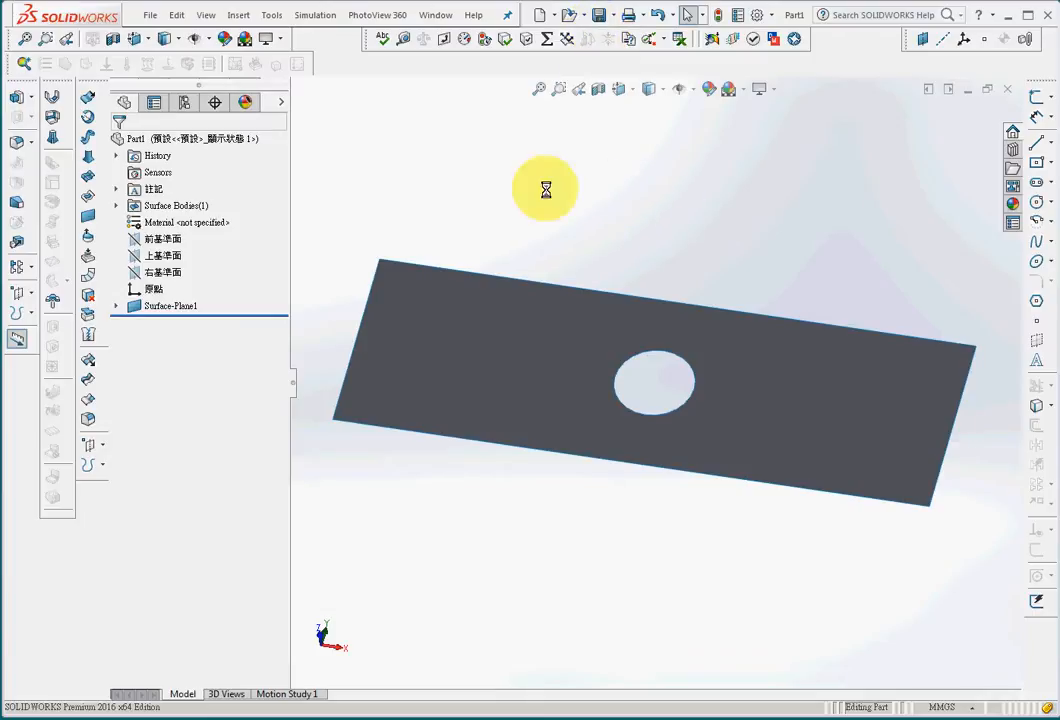
drag(18, 63, 498, 117)
click(498, 117)
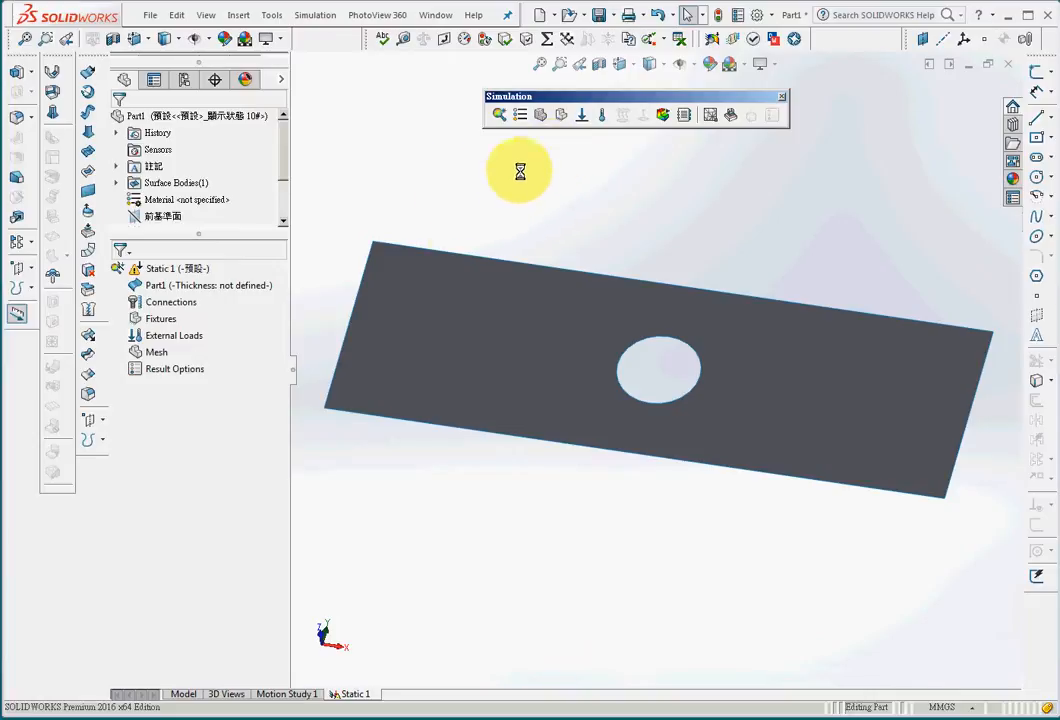
- Edit the shell definition of the surface body in the study and set its thickness to 4 mm
right_click(190, 285)
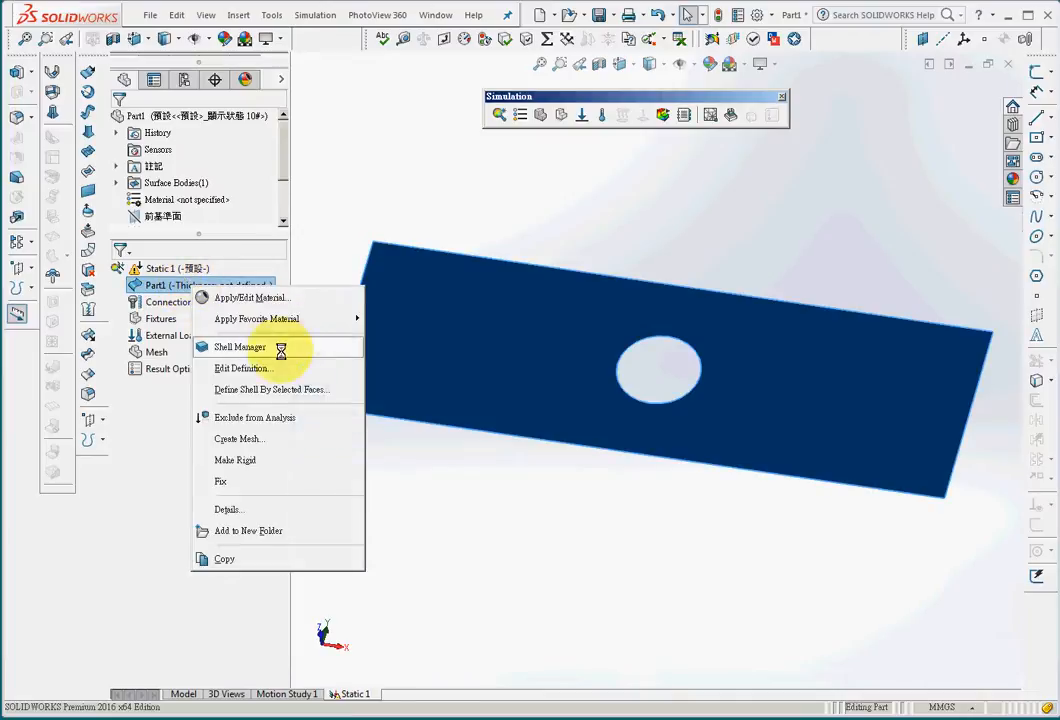
click(249, 368)
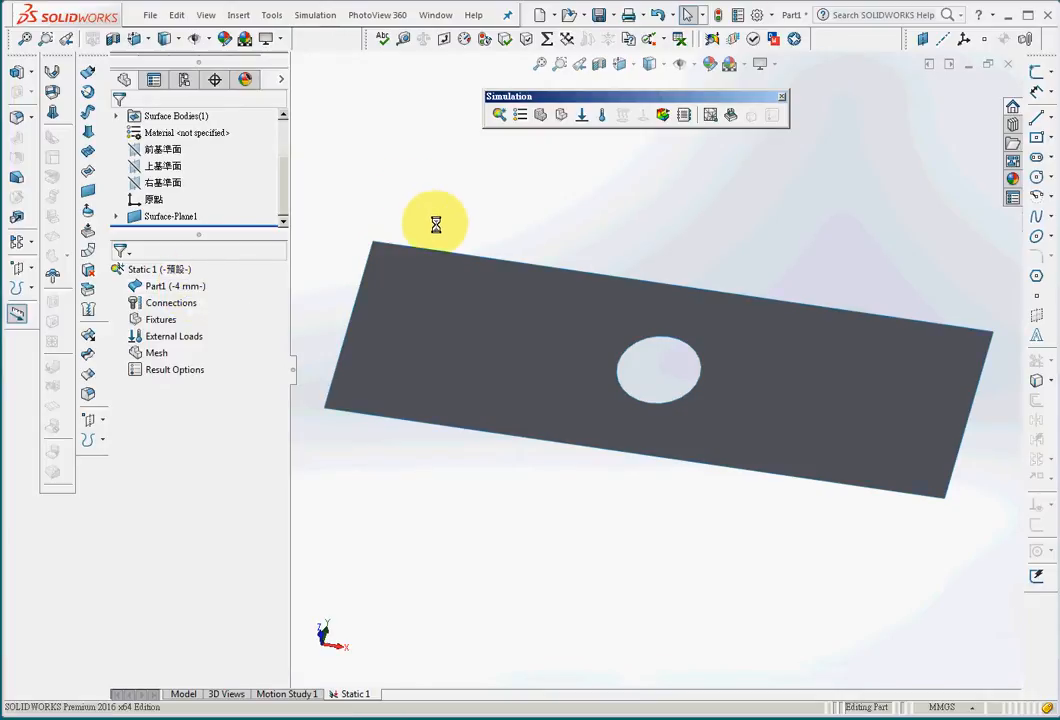
middle_drag(542, 502, 615, 442)
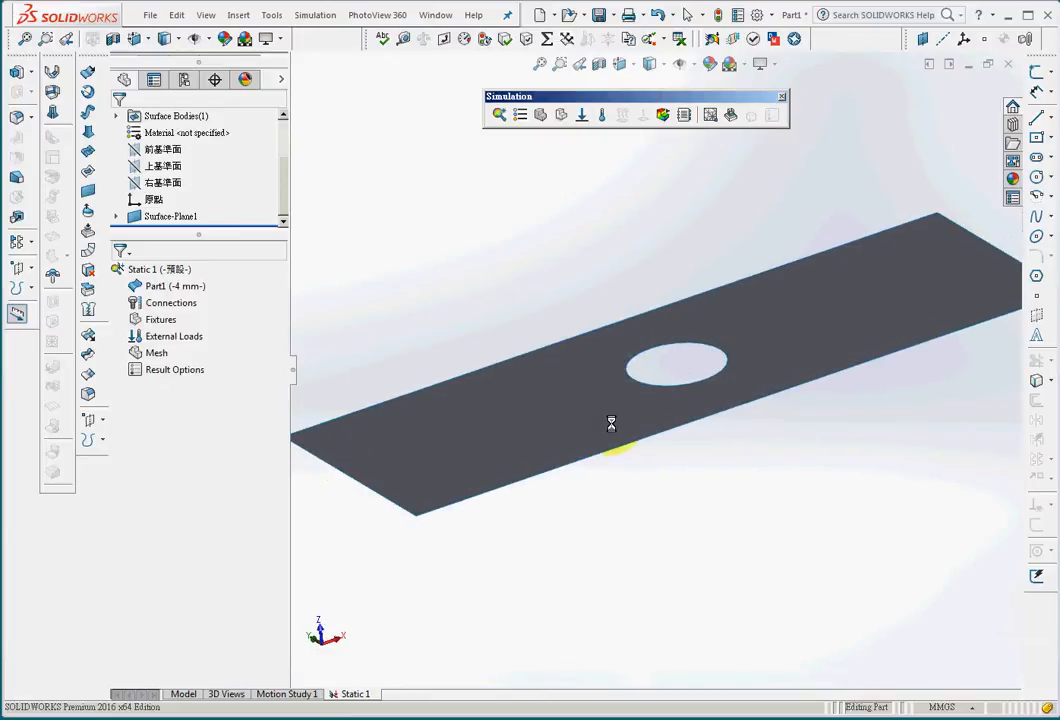
- Apply the Alloy Steel material to the shell body in the static study
click(191, 286)
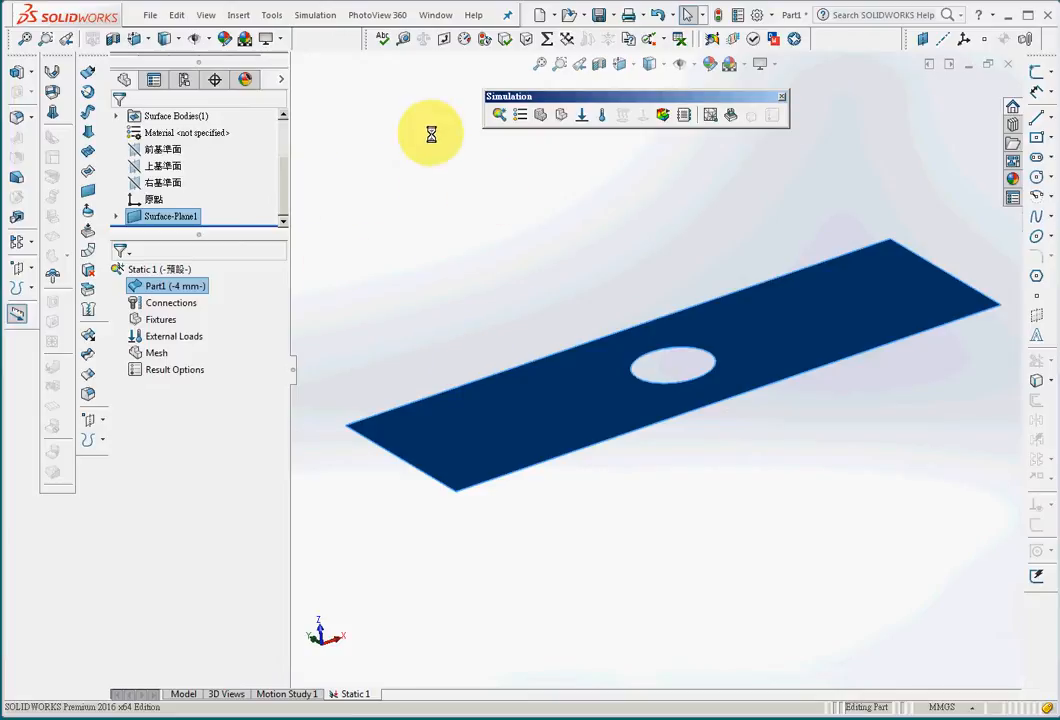
click(499, 116)
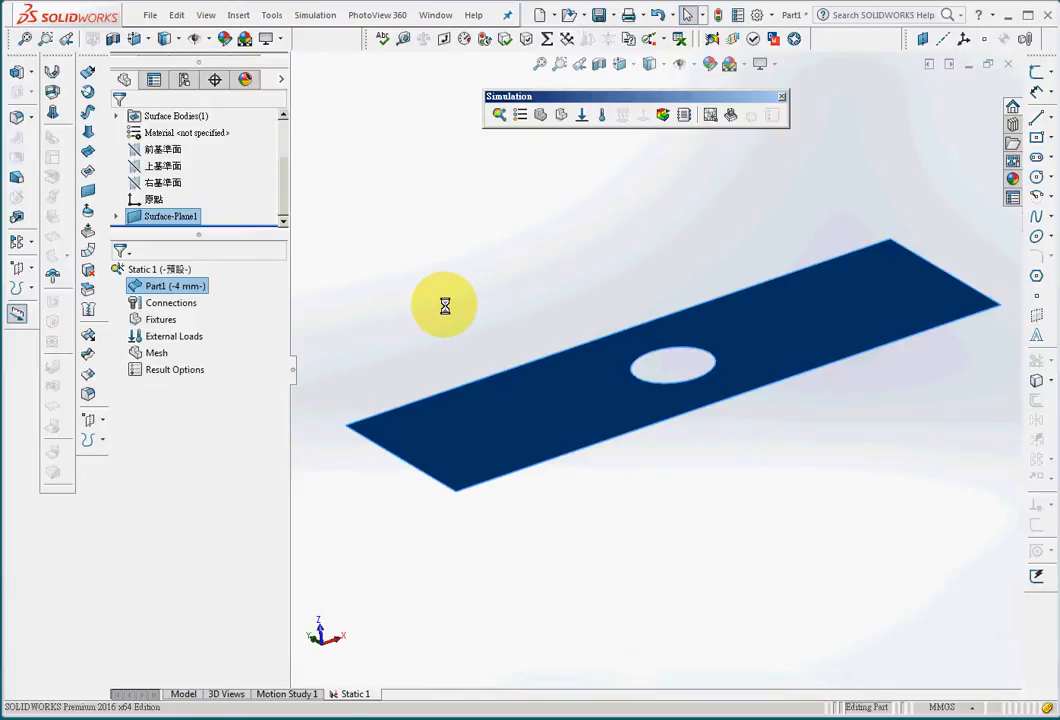
click(521, 118)
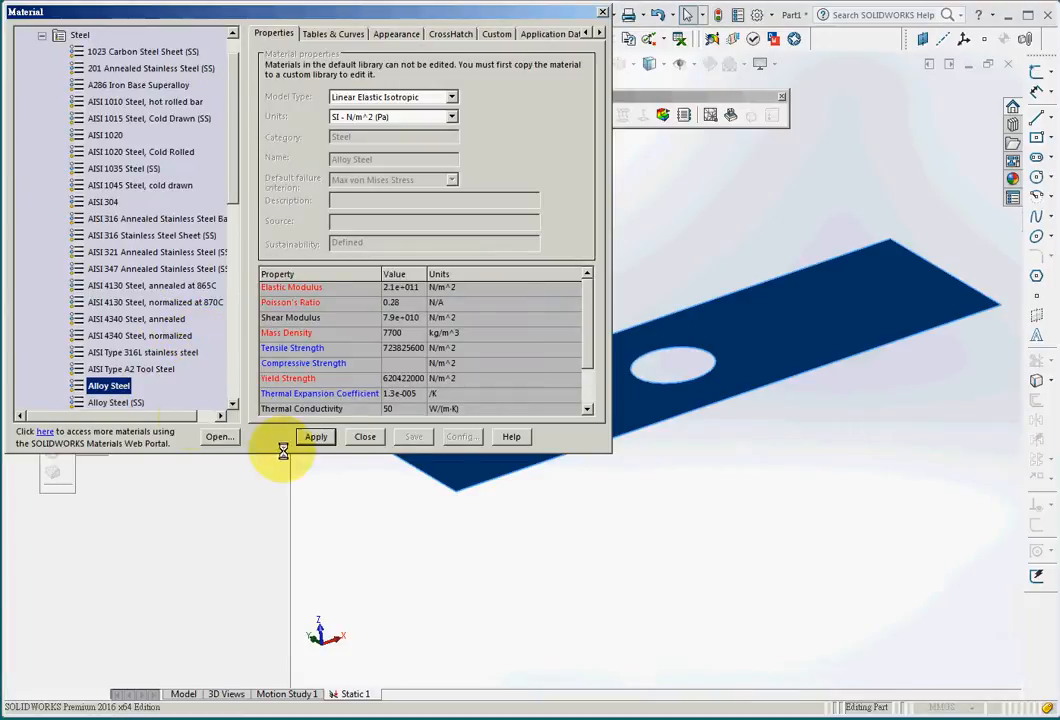
click(313, 436)
click(365, 436)
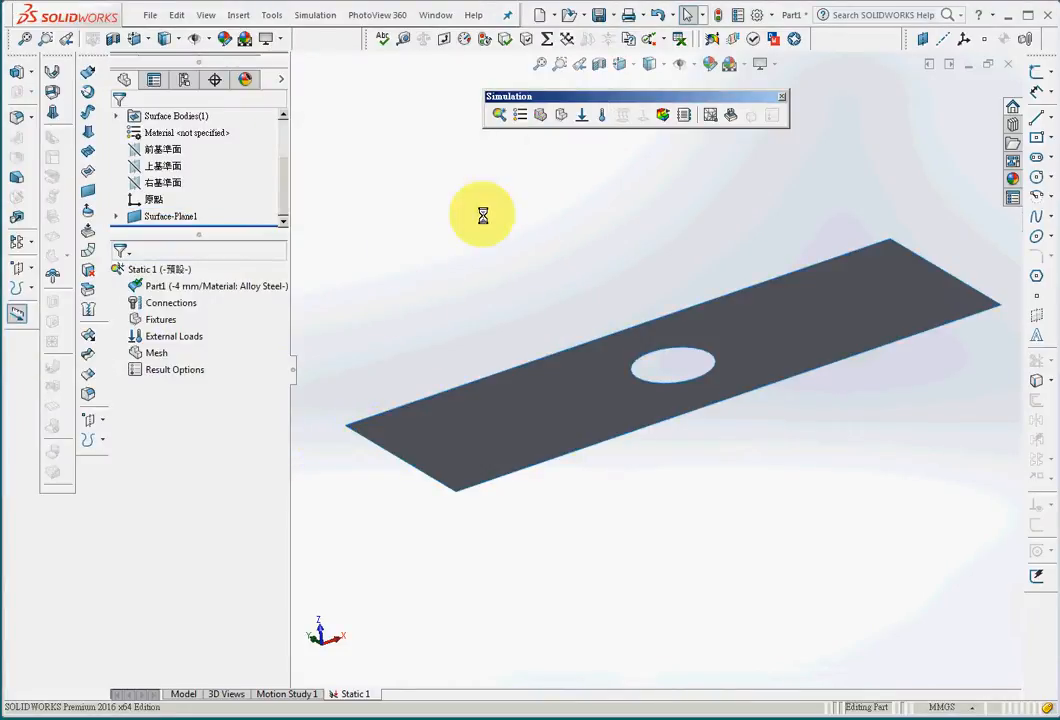
- Mesh the plate with the default mesh density and hide the resulting mesh
click(541, 115)
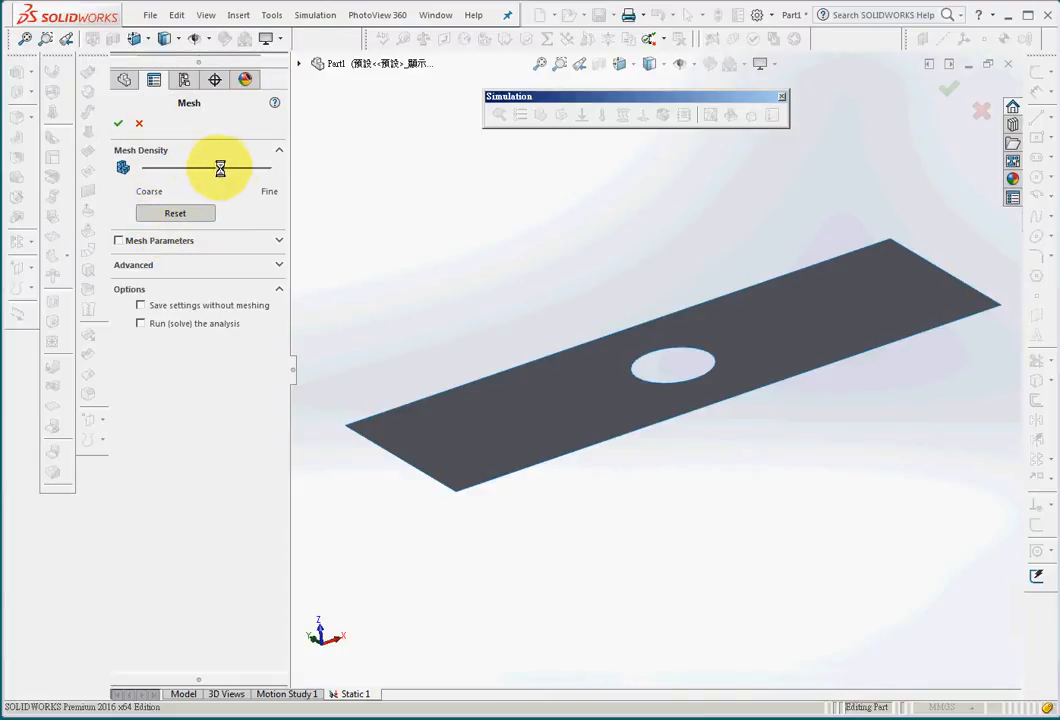
click(118, 123)
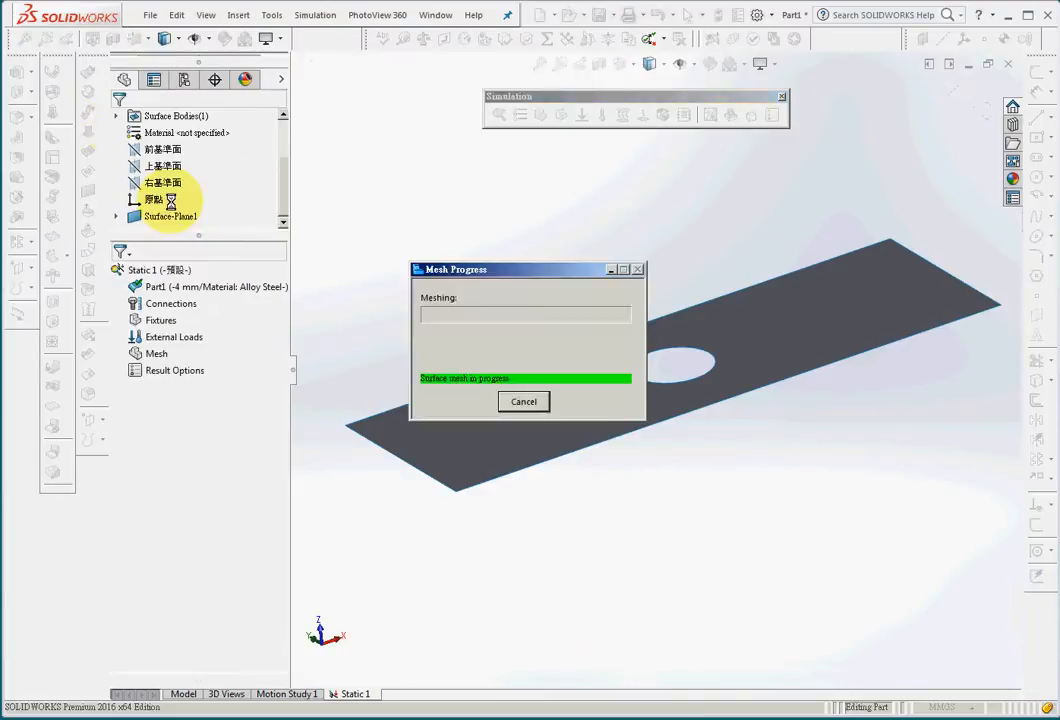
right_click(142, 352)
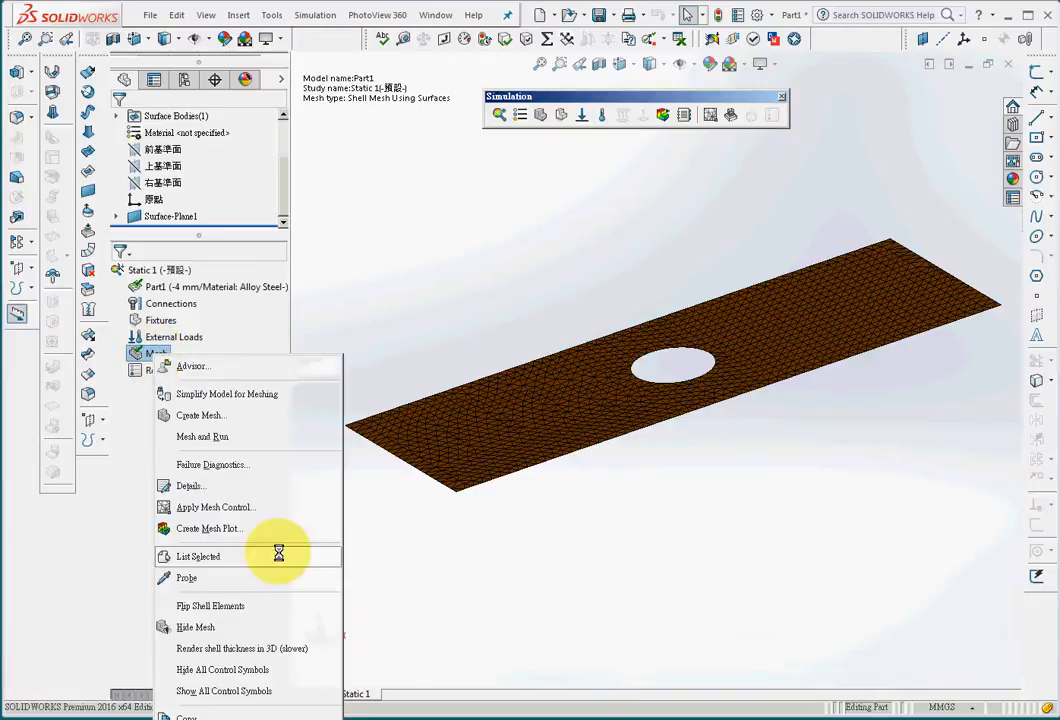
click(213, 627)
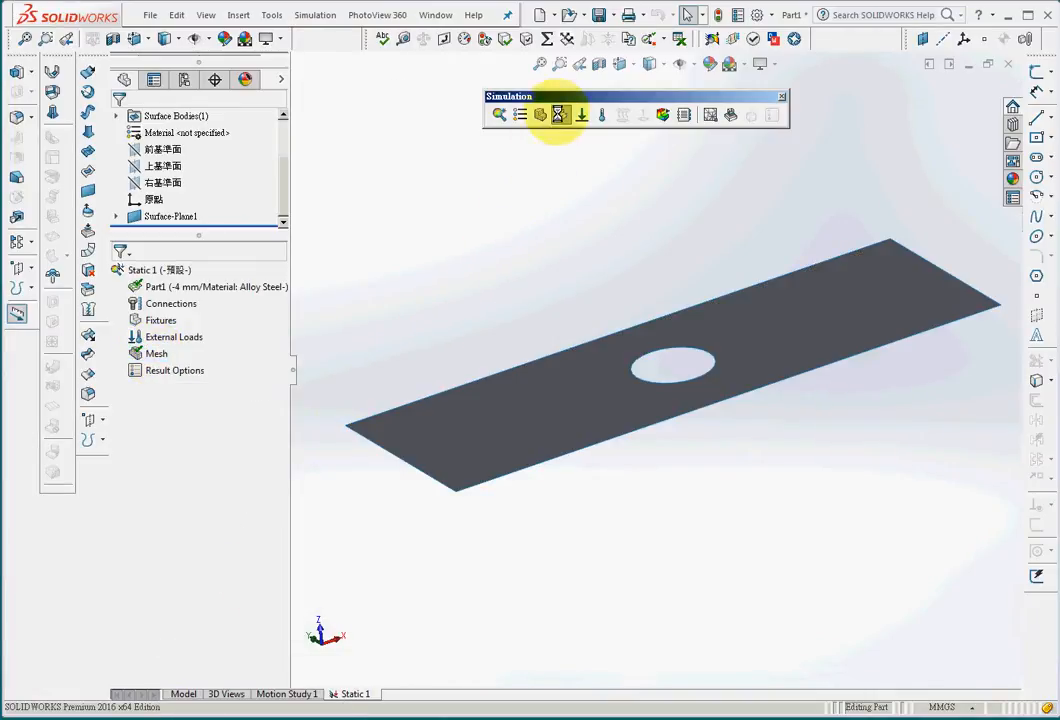
- Apply a Fixed Geometry fixture to both short end edges of the plate
click(558, 114)
click(409, 466)
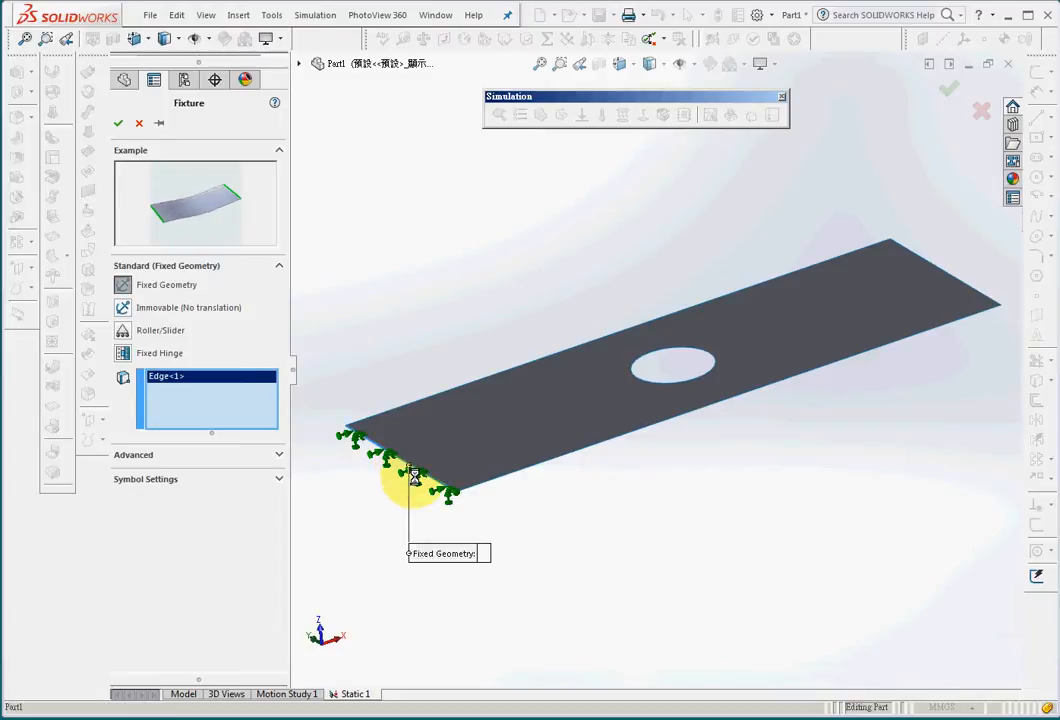
click(948, 271)
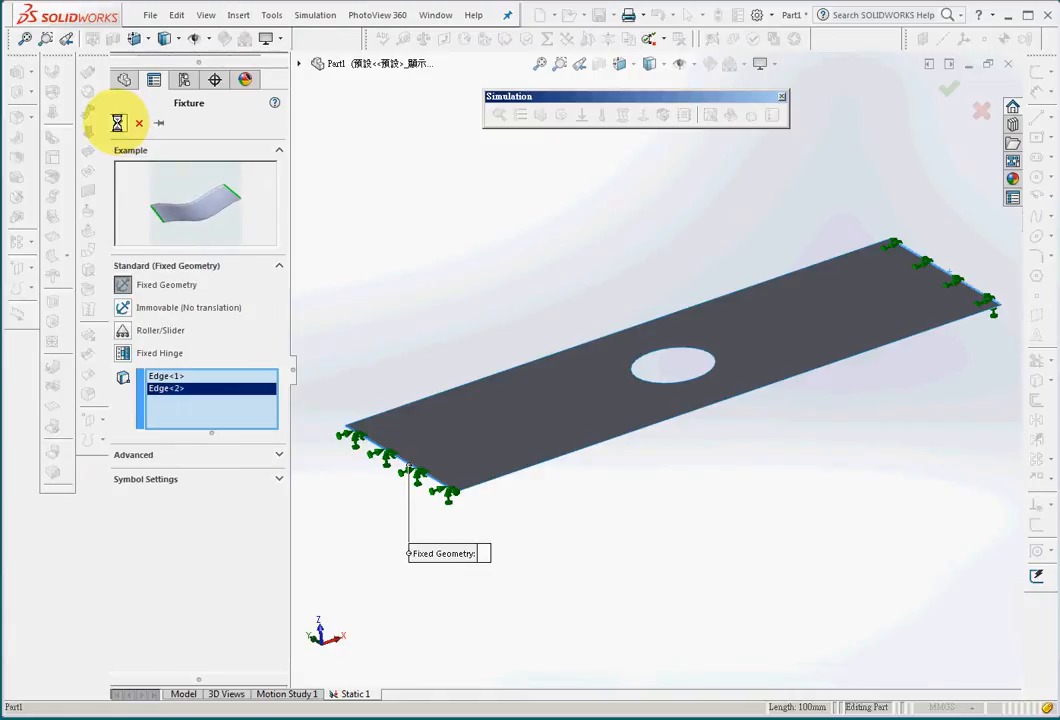
mouse_move(634, 277)
middle_down()
mouse_move(573, 319)
mouse_move(644, 280)
mouse_move(670, 324)
mouse_move(615, 282)
middle_up()
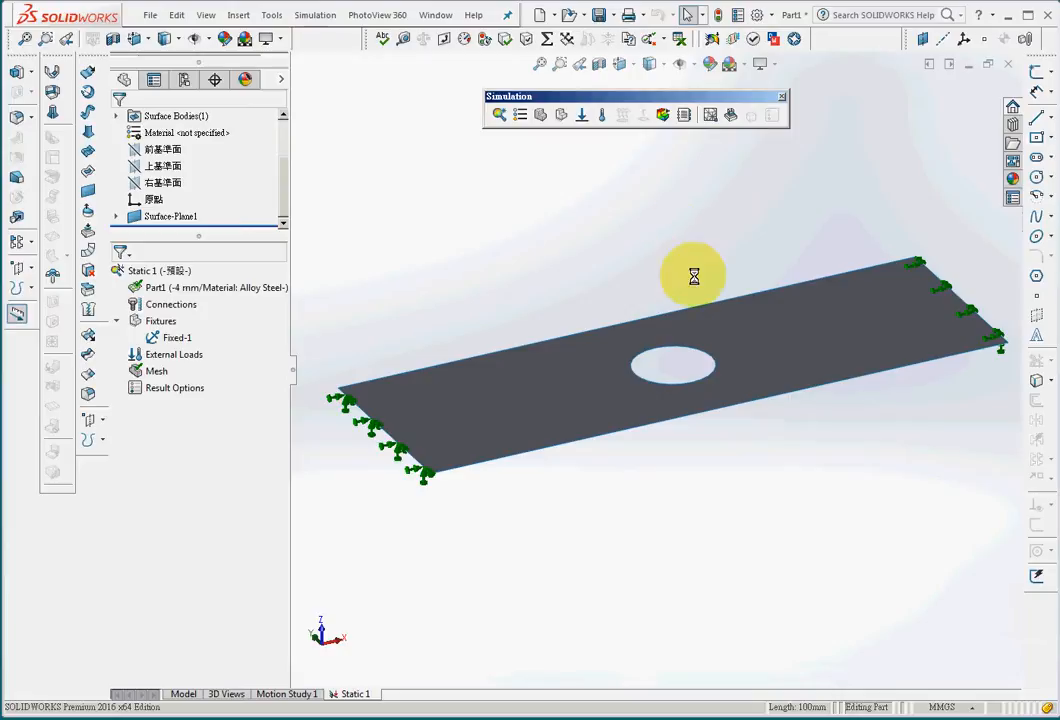
- Apply a 100 N force to the hole's circular edge, using the plate face as direction reference and acting normal to it
click(583, 114)
click(713, 364)
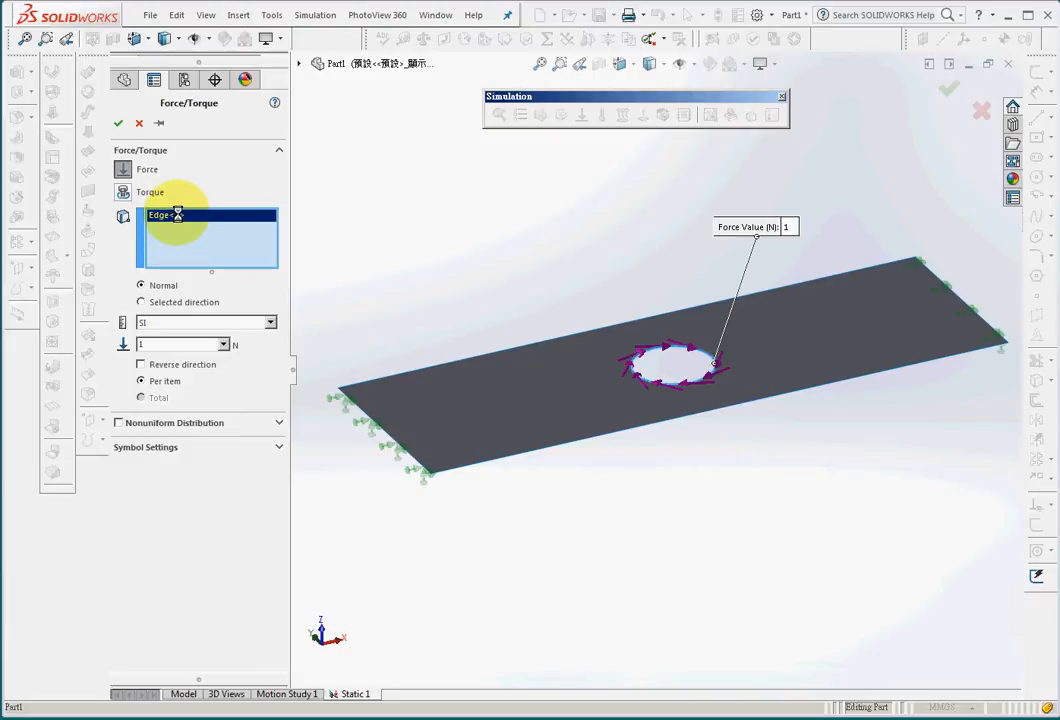
click(182, 302)
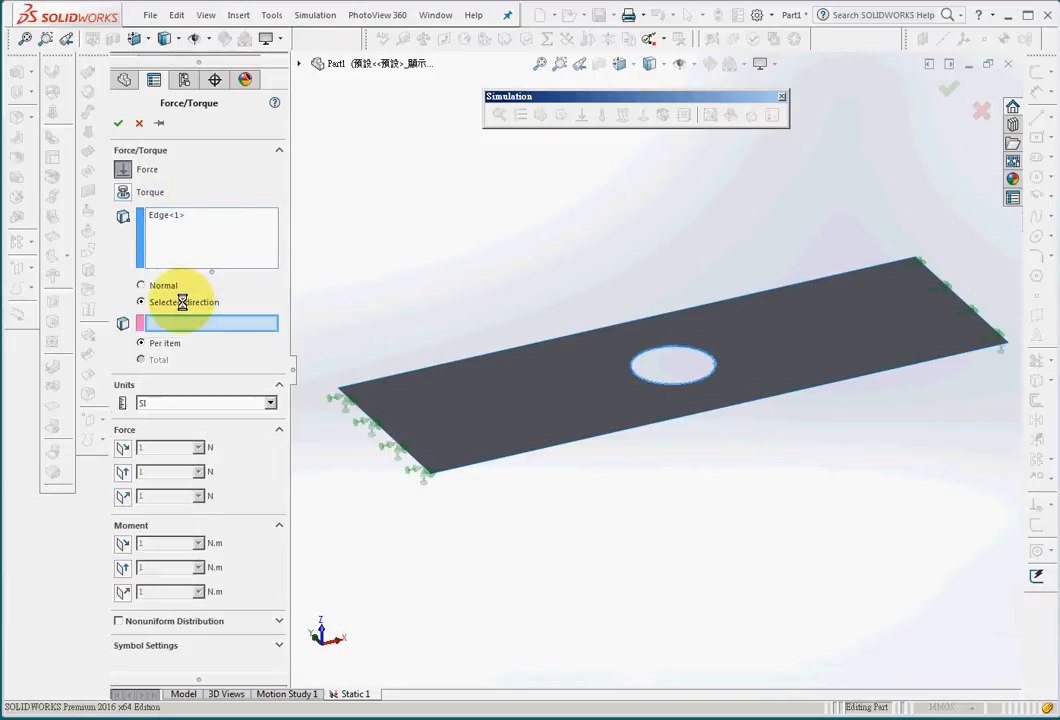
click(500, 411)
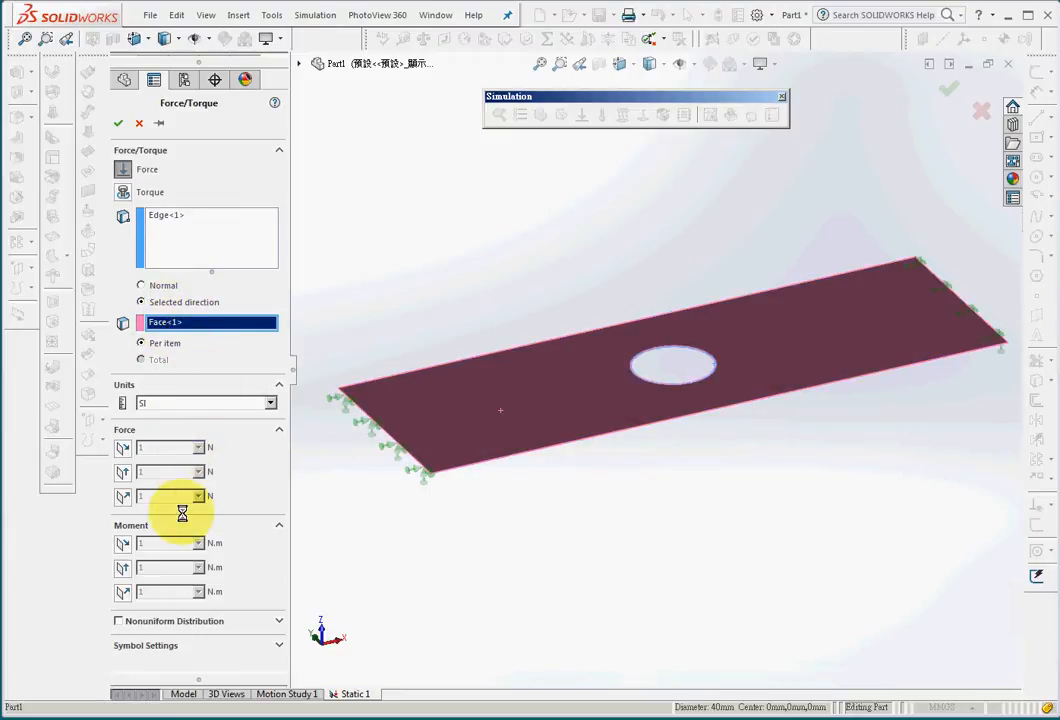
click(123, 496)
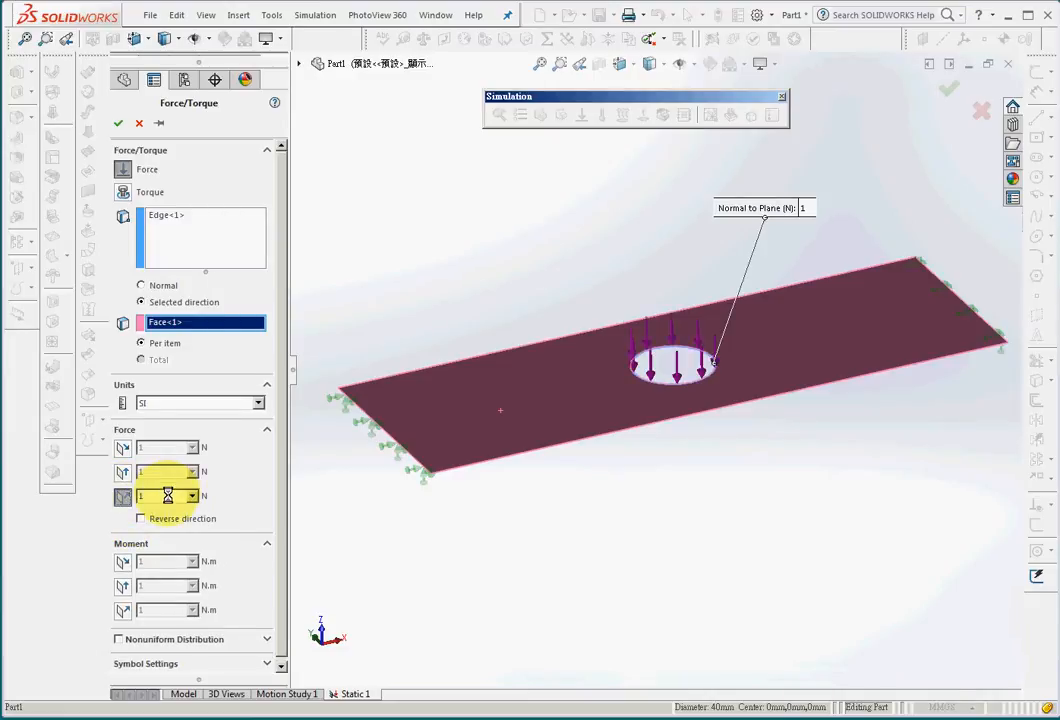
text(00)
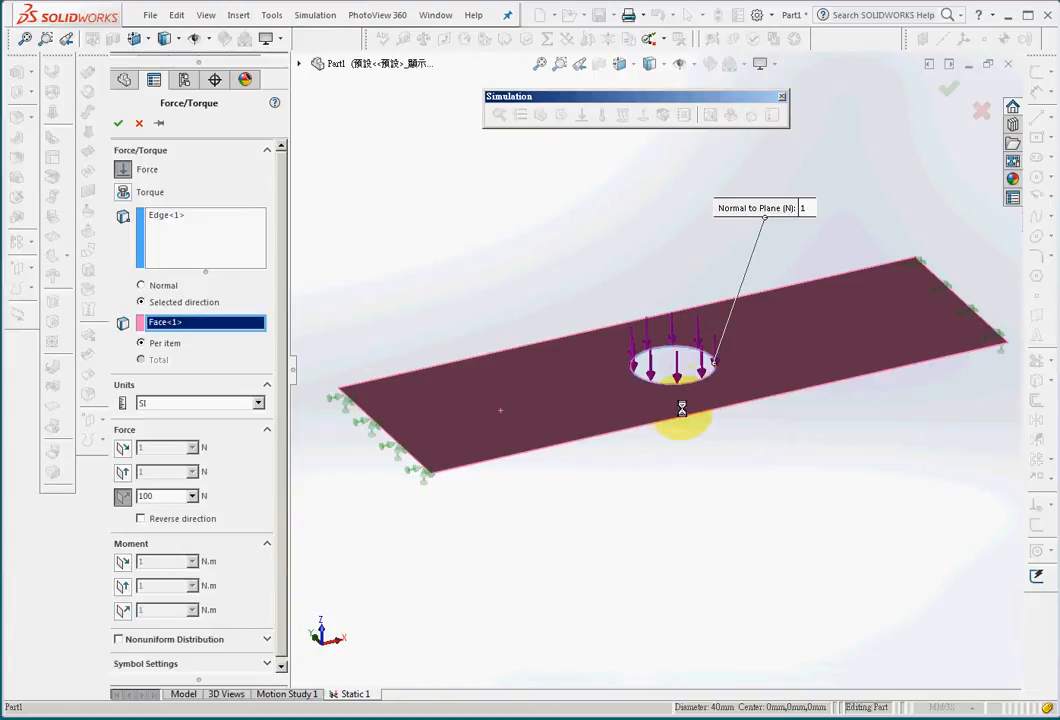
middle_drag(678, 507, 657, 493)
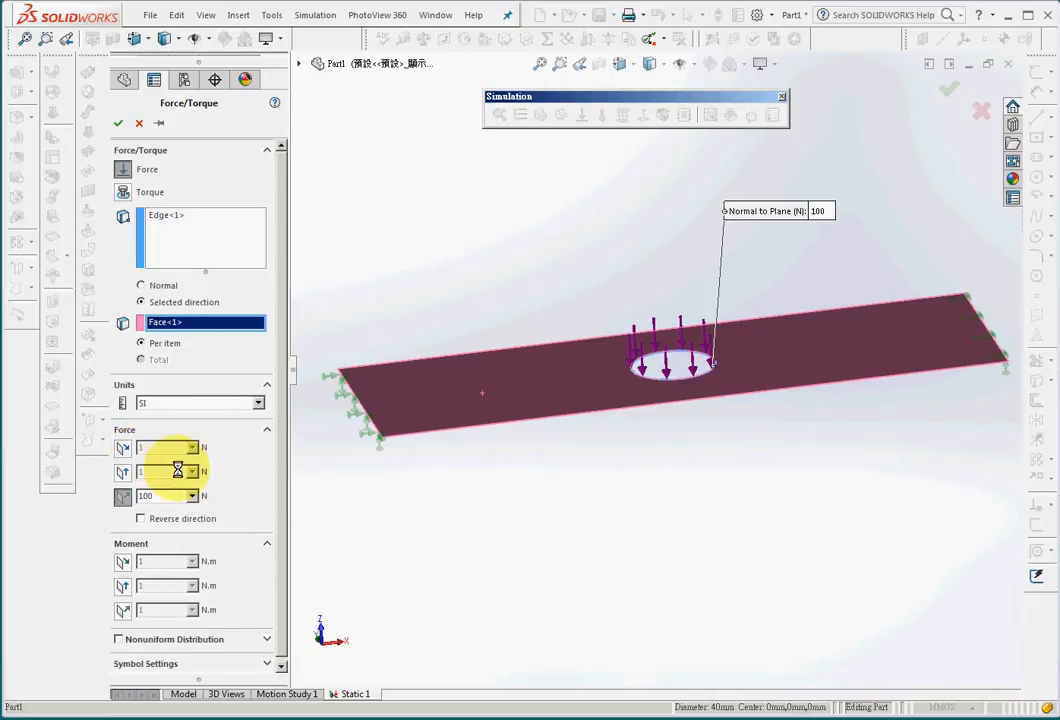
click(115, 124)
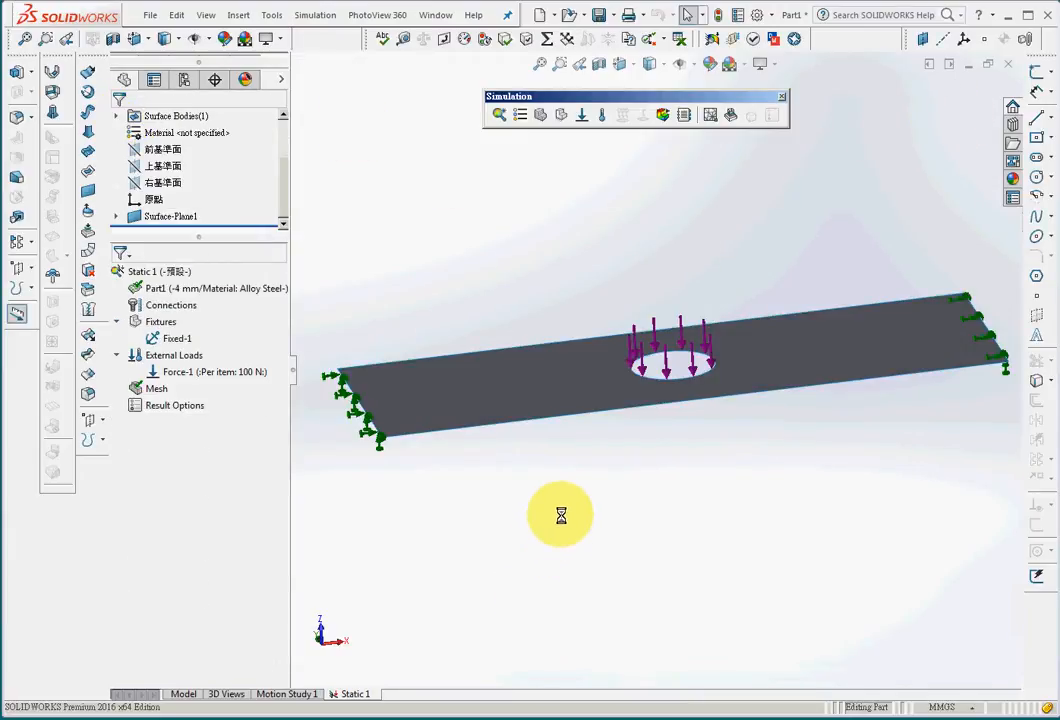
- Run the static study and display the resultant displacement plot of the plate
middle_drag(561, 511, 607, 567)
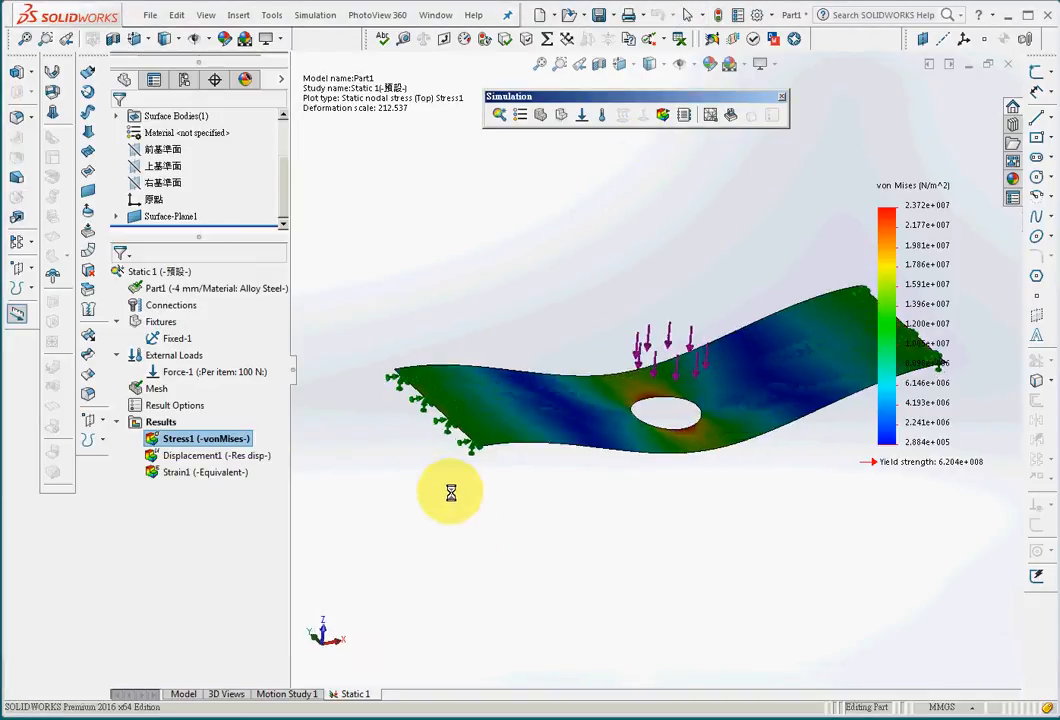
click(215, 455)
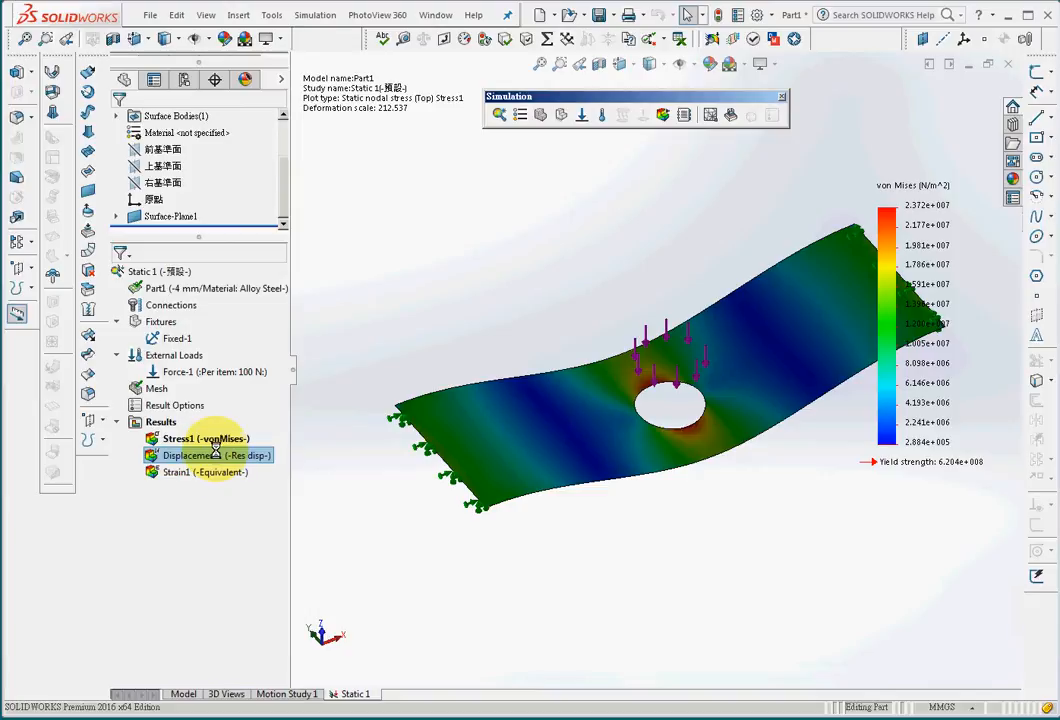
double_click(211, 456)
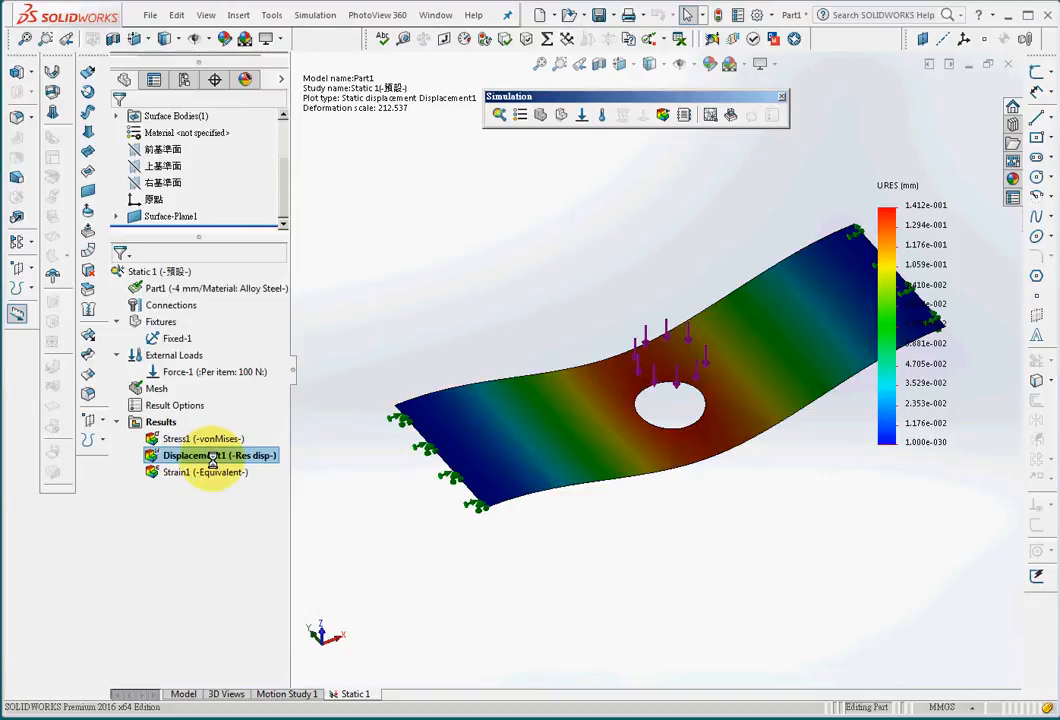
- Enable 3D shell thickness rendering in the displacement plot's advanced options and inspect the plate's edge up close
right_click(212, 459)
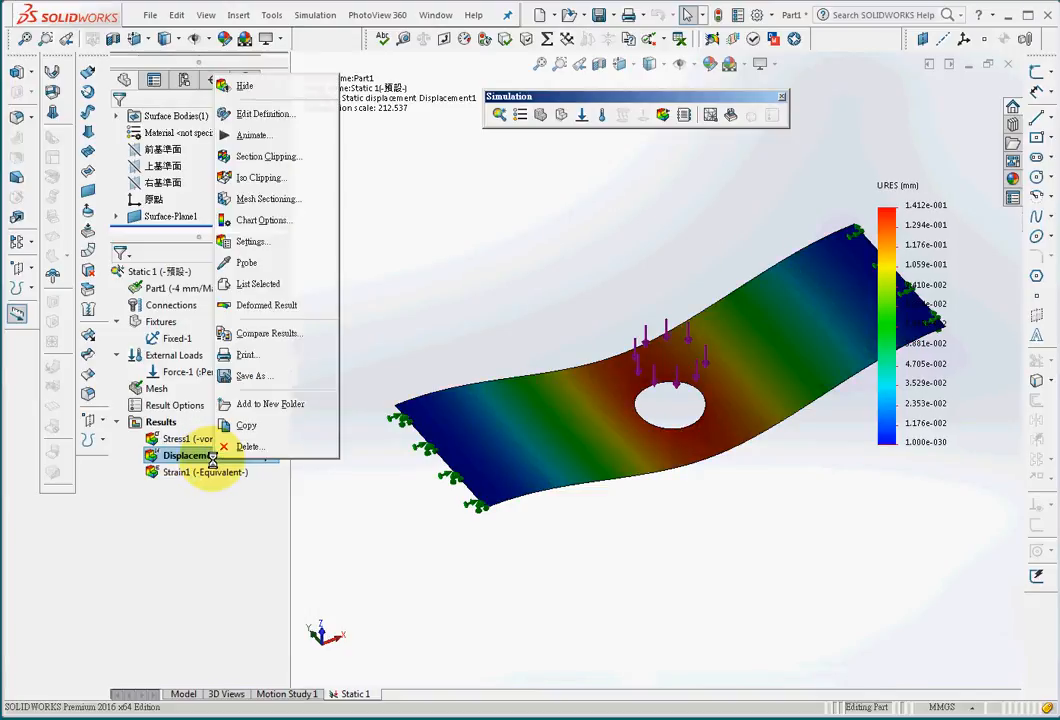
click(262, 114)
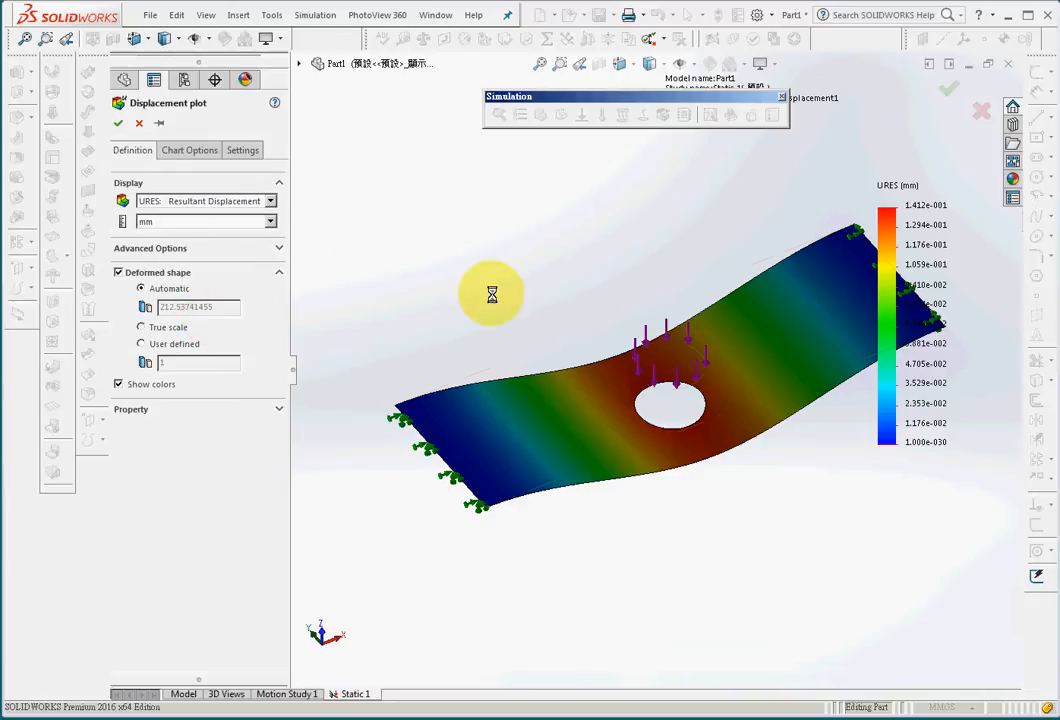
click(201, 248)
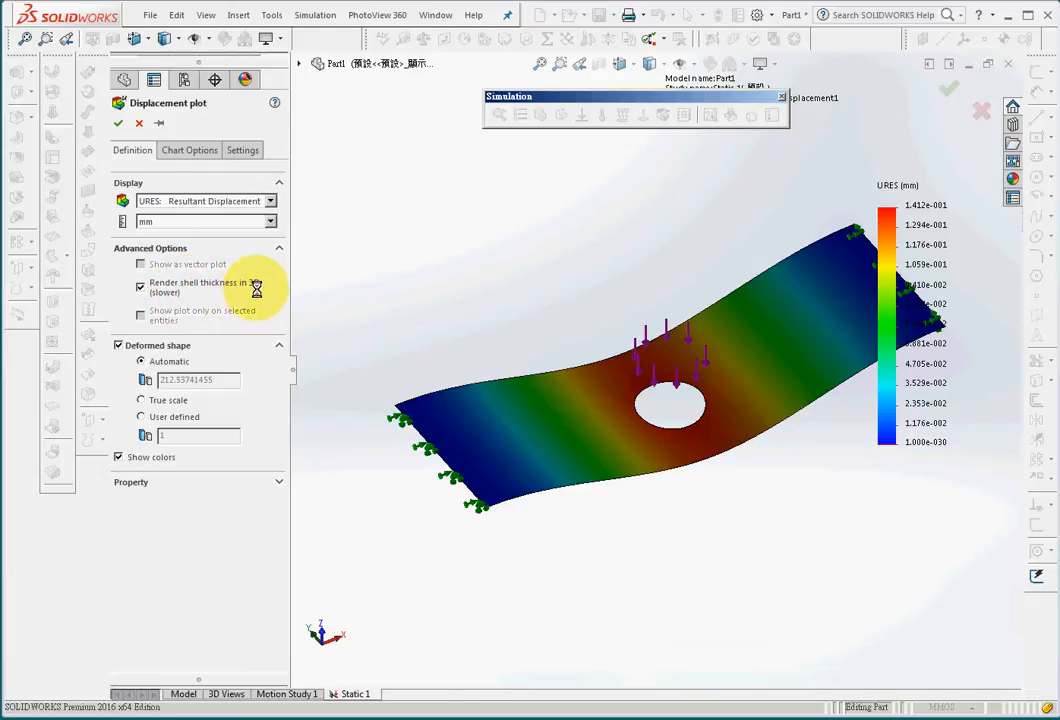
click(117, 122)
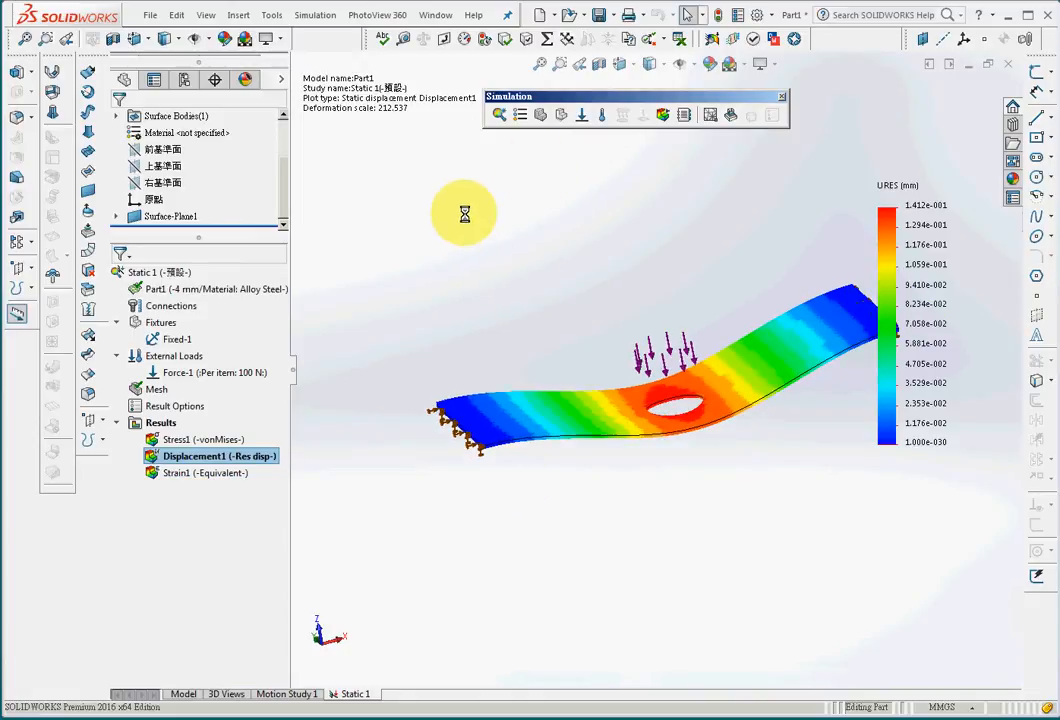
scroll(473, 338, down, 5)
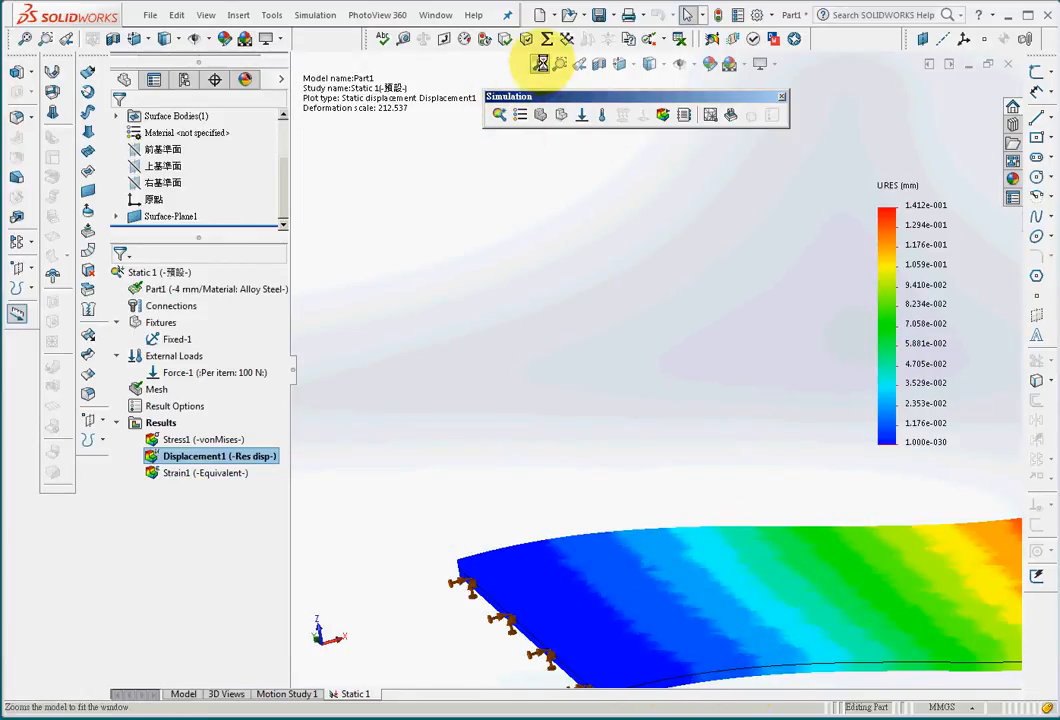
click(540, 63)
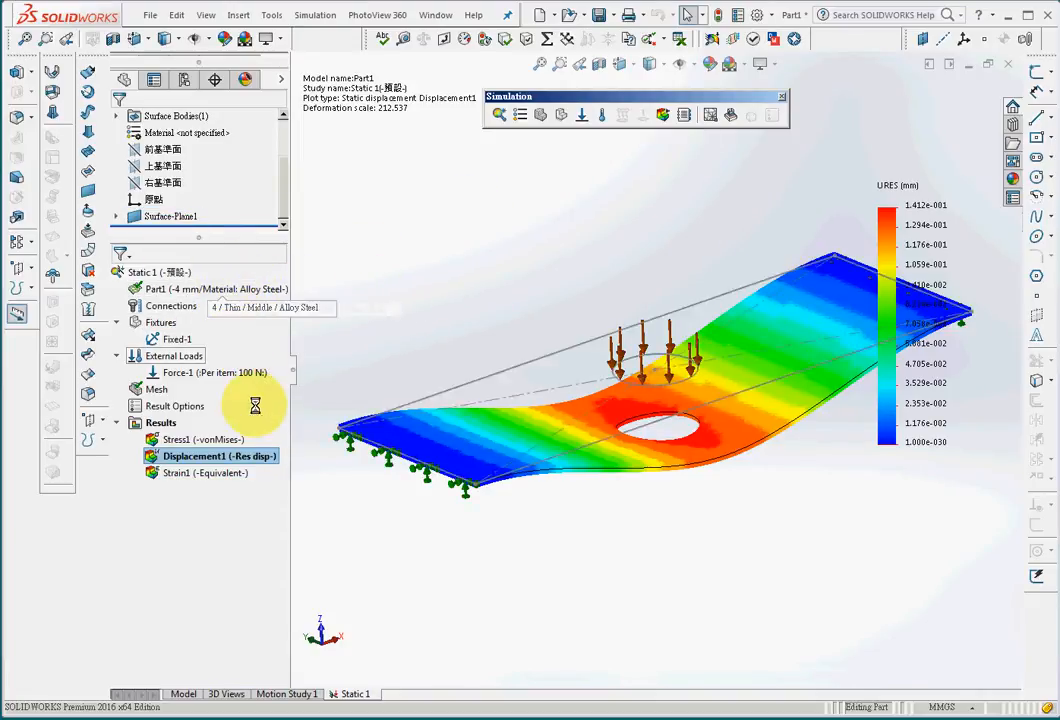
- Turn off 3D shell thickness rendering in the displacement plot's definition
right_click(221, 450)
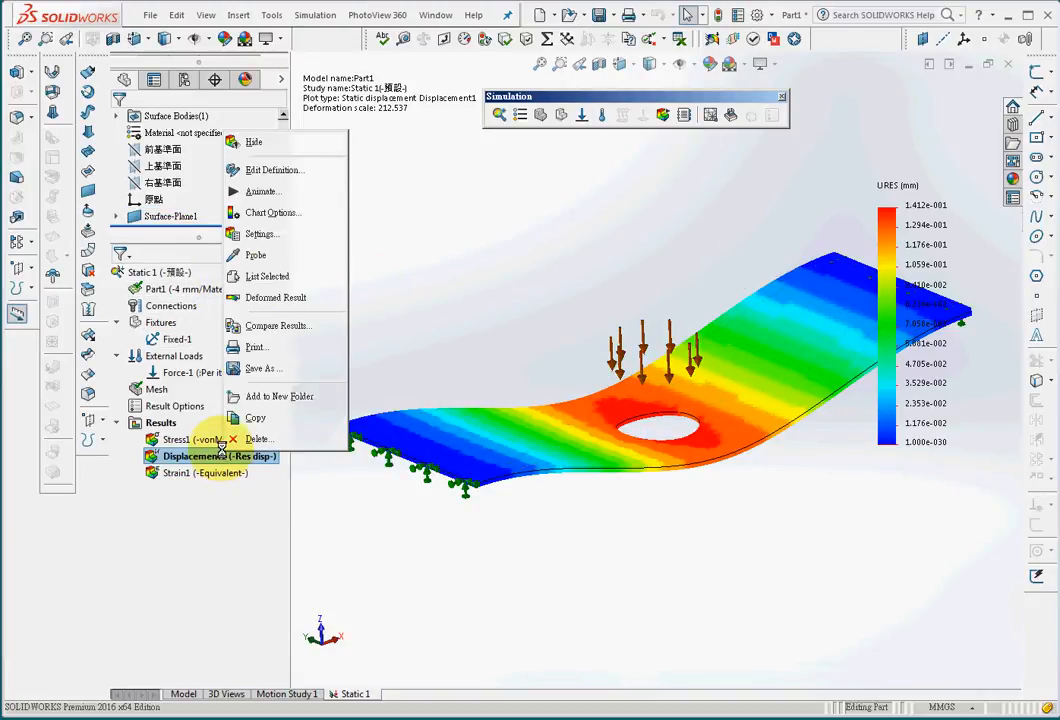
click(269, 171)
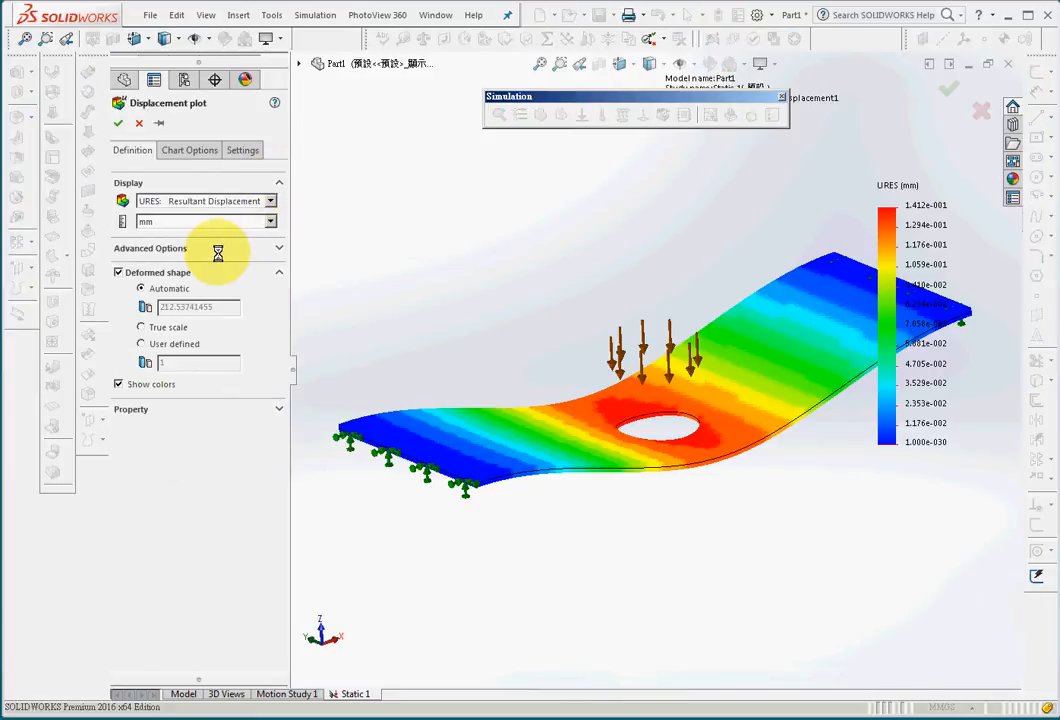
click(218, 249)
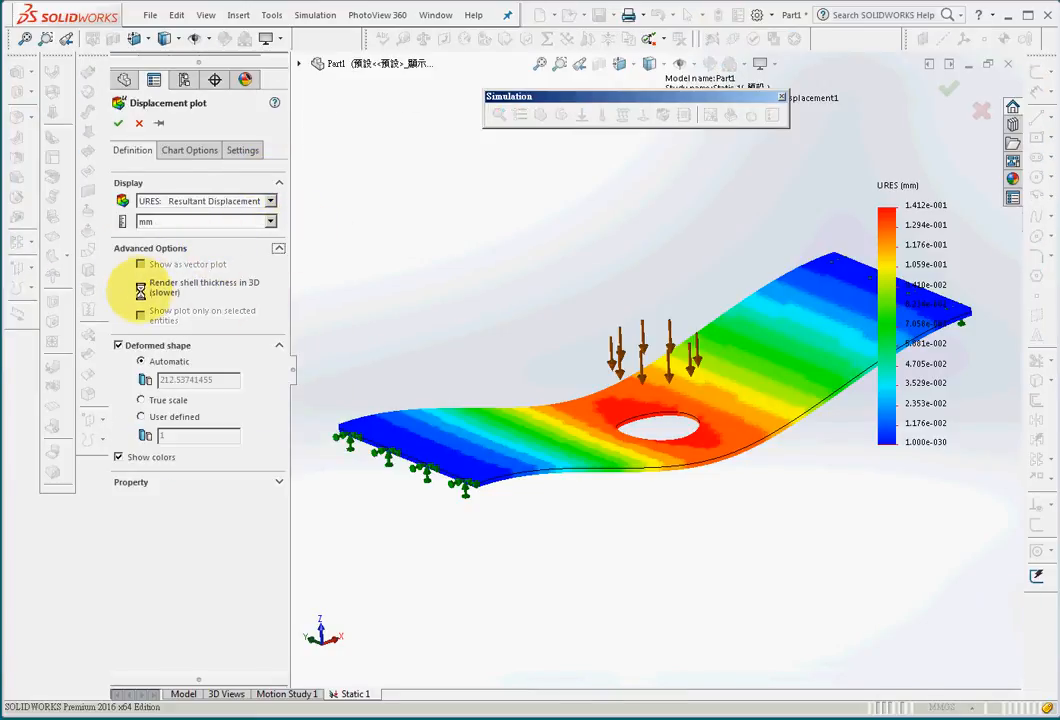
click(118, 122)
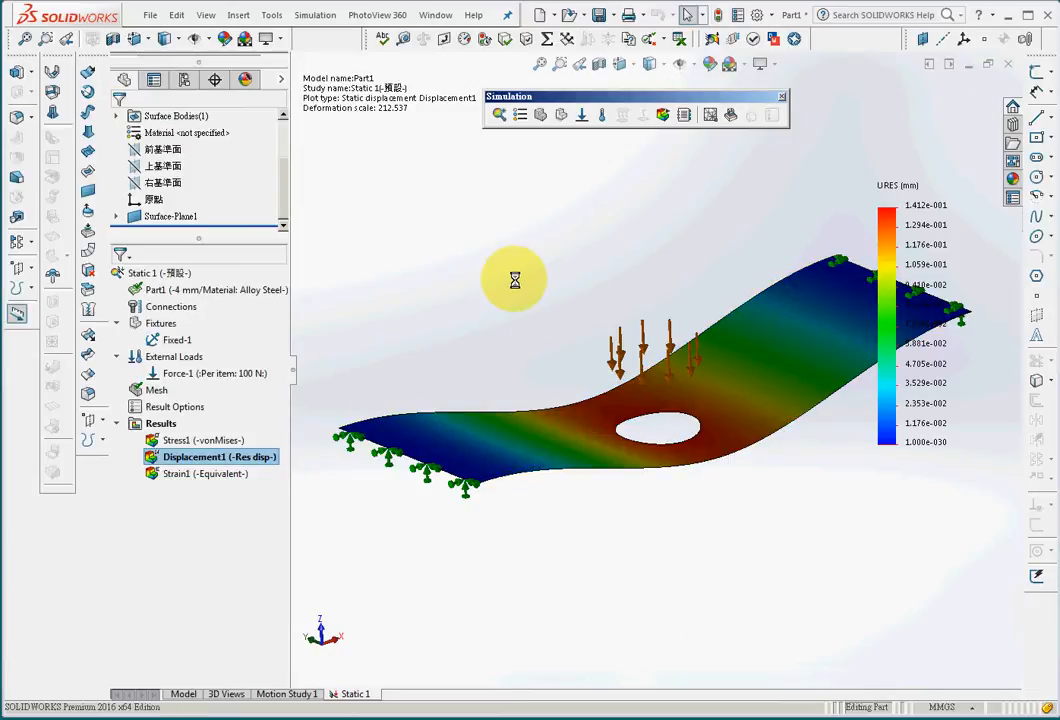